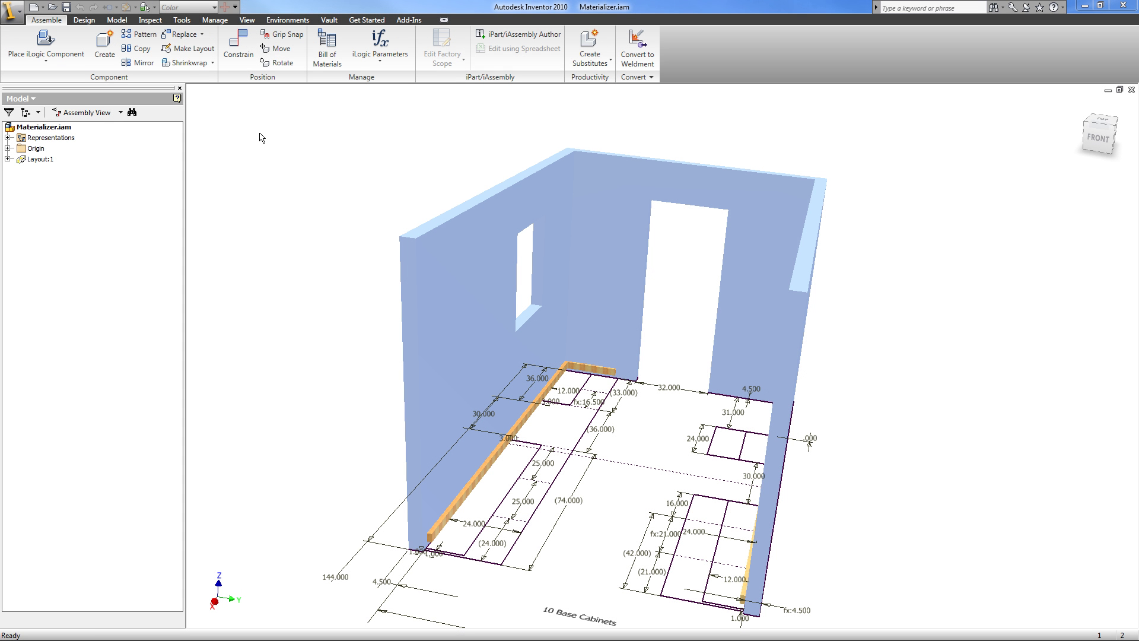
Place Cab.ipt as an iLogic component and review its parameters, including 16.5 in width and Red Oak.
{"action": "left_click", "coordinate": [71, 50]}
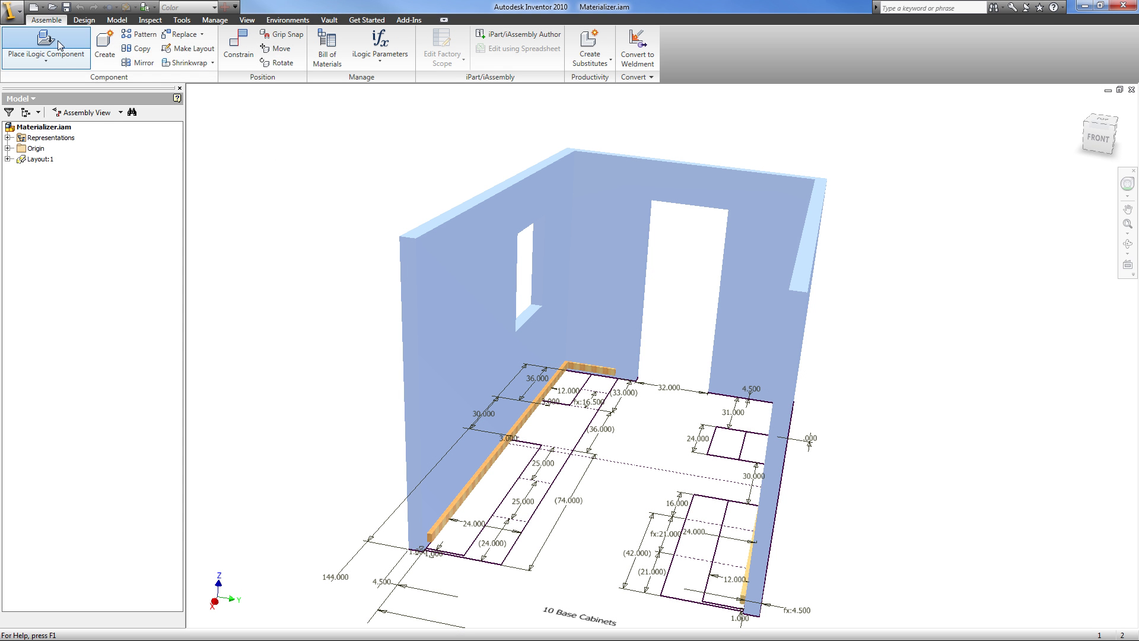
{"action": "double_click", "coordinate": [724, 135]}
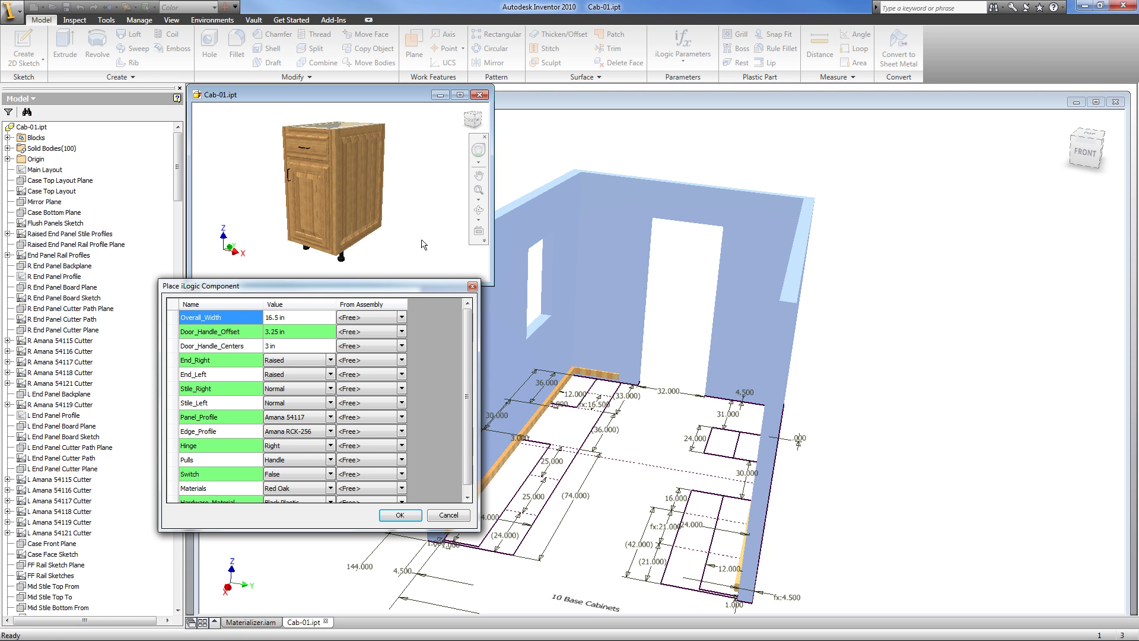
{"action": "left_click_drag", "start_coordinate": [414, 293], "coordinate": [447, 305]}
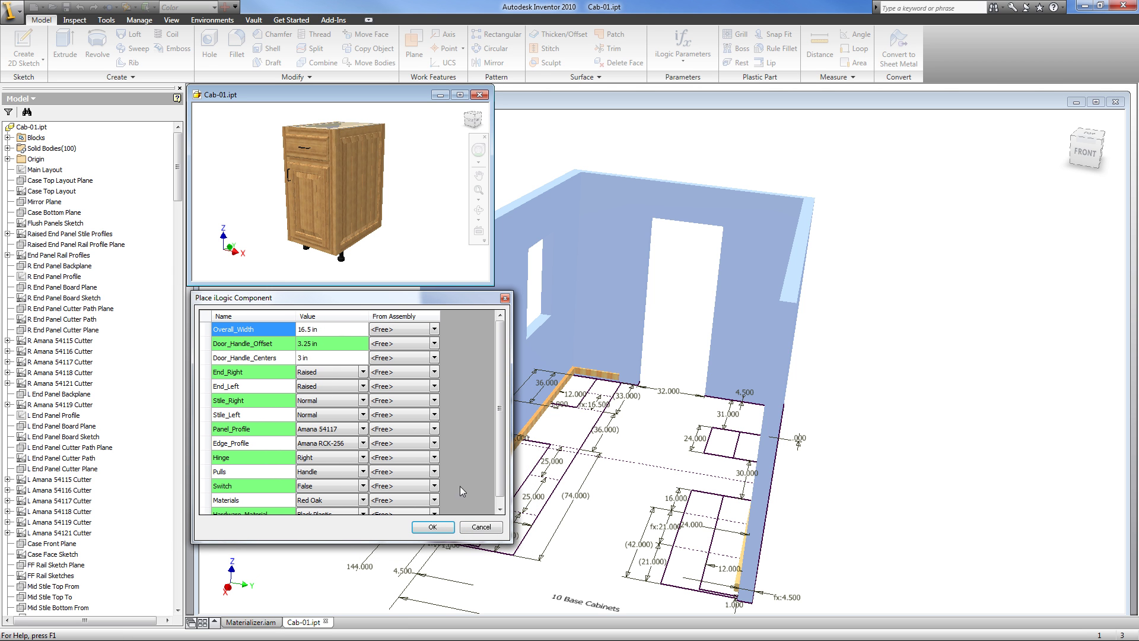
{"action": "left_click_drag", "start_coordinate": [470, 297], "coordinate": [460, 289]}
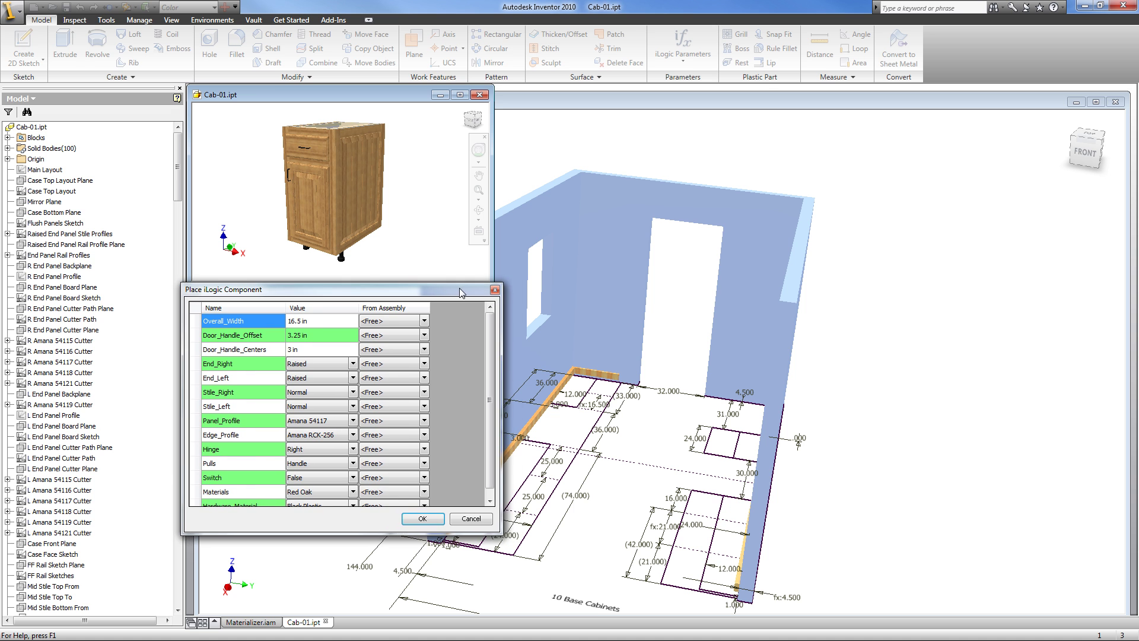
Accept the cabinet parameters and place one Cab-01 cabinet beside the room's left wall.
{"action": "left_click", "coordinate": [433, 520]}
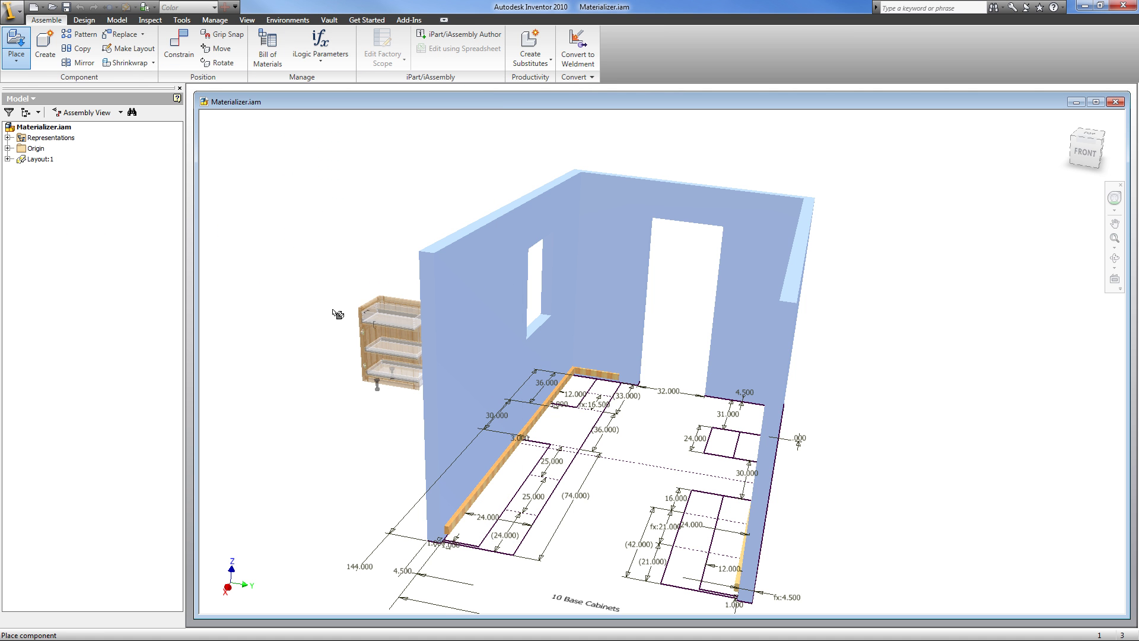
{"action": "left_click", "coordinate": [343, 326]}
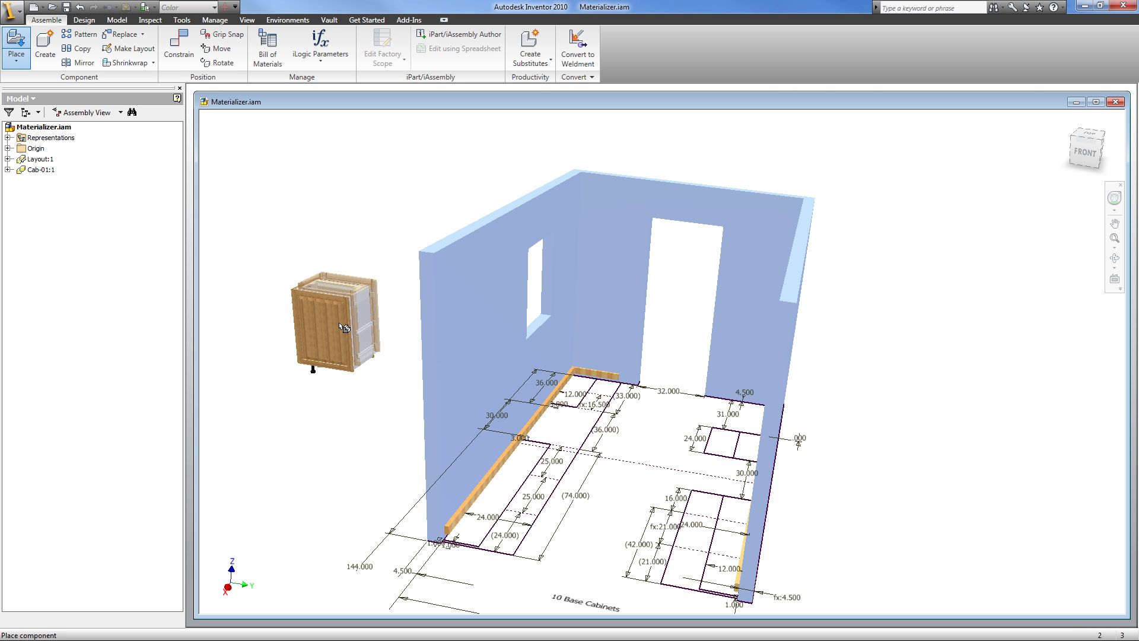
{"action": "right_click", "coordinate": [343, 326]}
{"action": "left_click", "coordinate": [364, 333]}
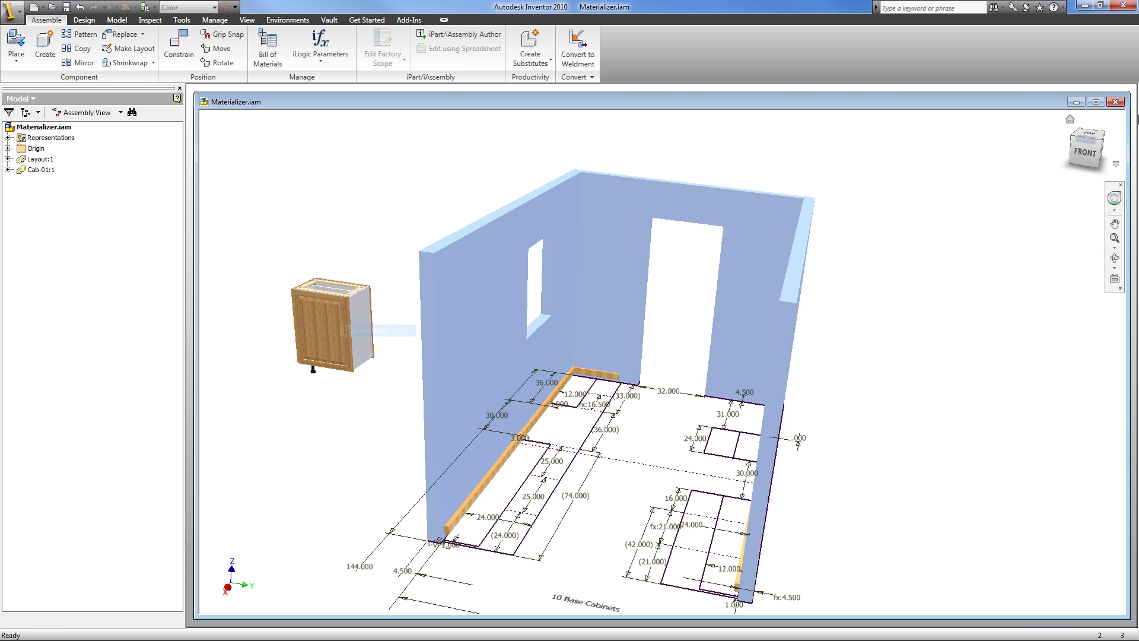
Edit Cab-01:1 in place and expand its Solid Bodies(100) list.
{"action": "left_click", "coordinate": [1097, 103]}
{"action": "middle_click_drag", "start_coordinate": [334, 349], "coordinate": [295, 414], "text": "shift"}
{"action": "left_click", "coordinate": [296, 413]}
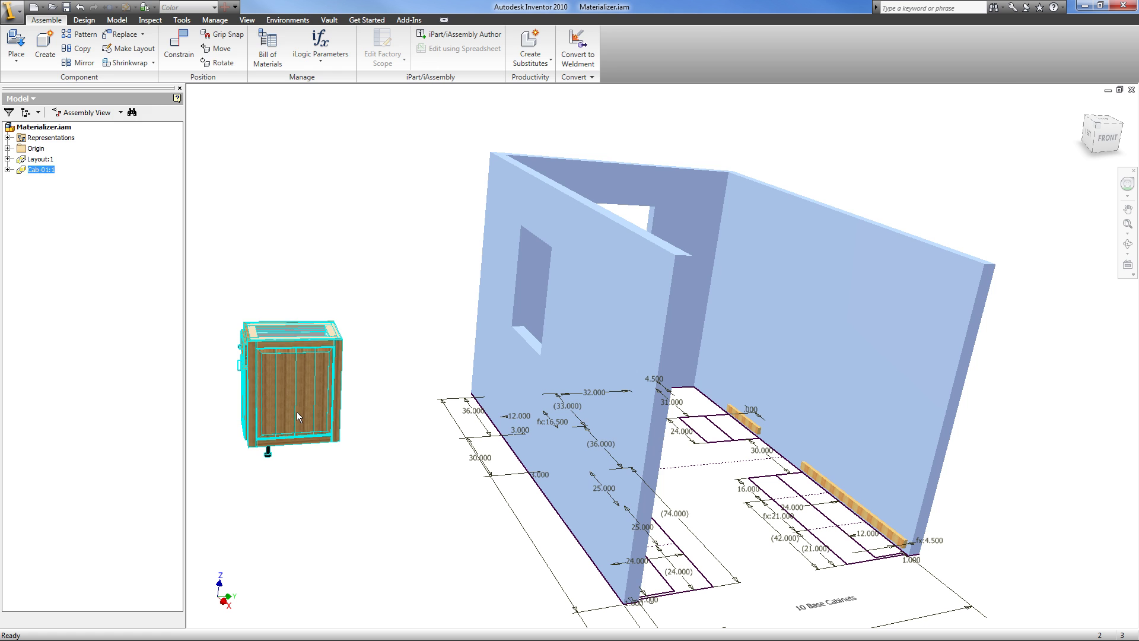
{"action": "double_click", "coordinate": [297, 417]}
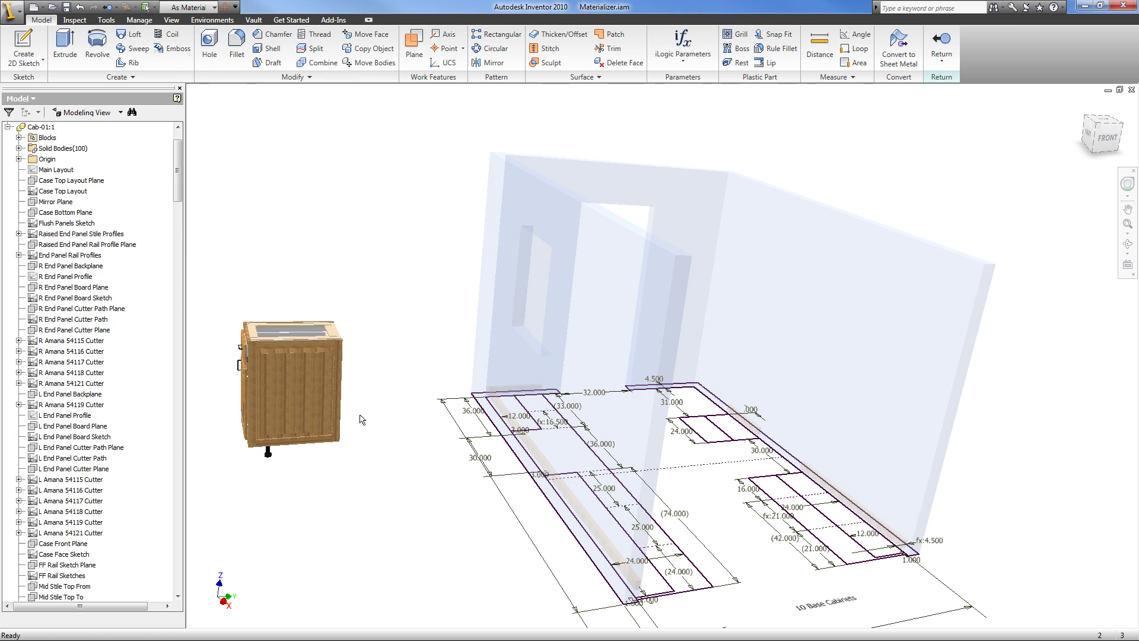
{"action": "left_click", "coordinate": [21, 152]}
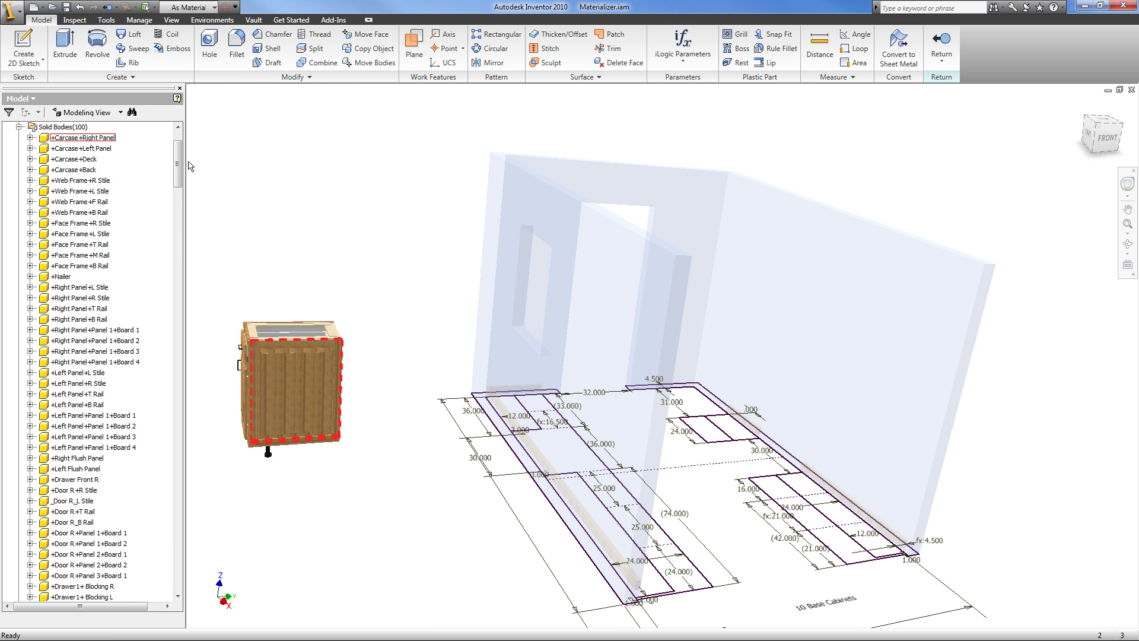
{"action": "mouse_move", "coordinate": [180, 159]}
{"action": "left_mouse_down"}
{"action": "mouse_move", "coordinate": [182, 235]}
{"action": "mouse_move", "coordinate": [183, 154]}
{"action": "left_mouse_up"}
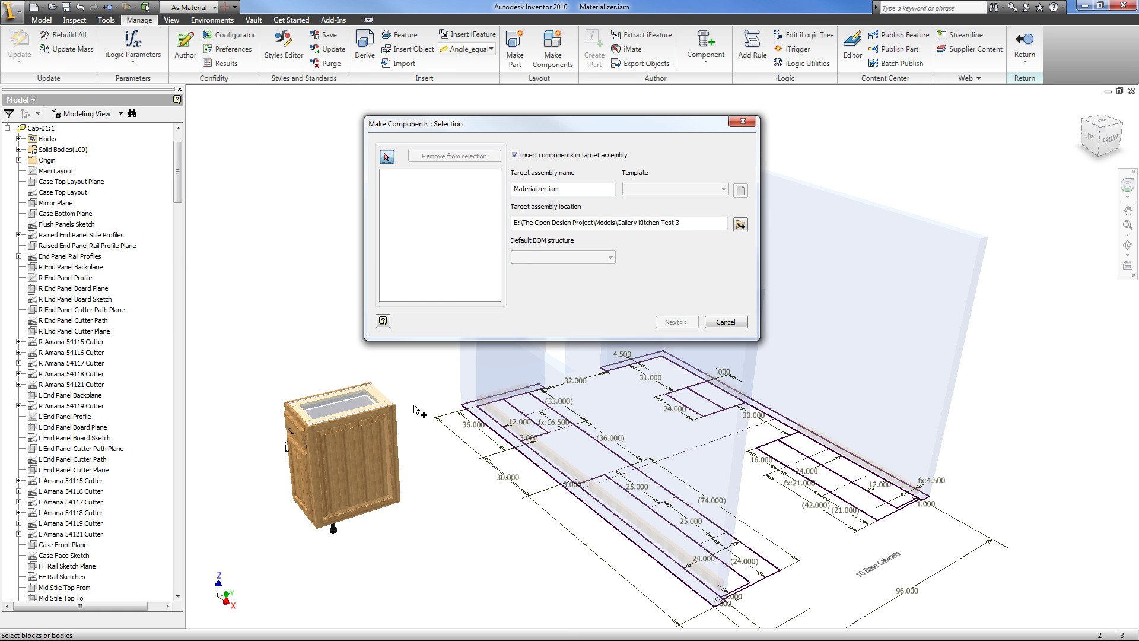
Make separate part components from every cabinet solid body, then finish editing Cab-01.
{"action": "left_click_drag", "start_coordinate": [408, 385], "coordinate": [266, 545]}
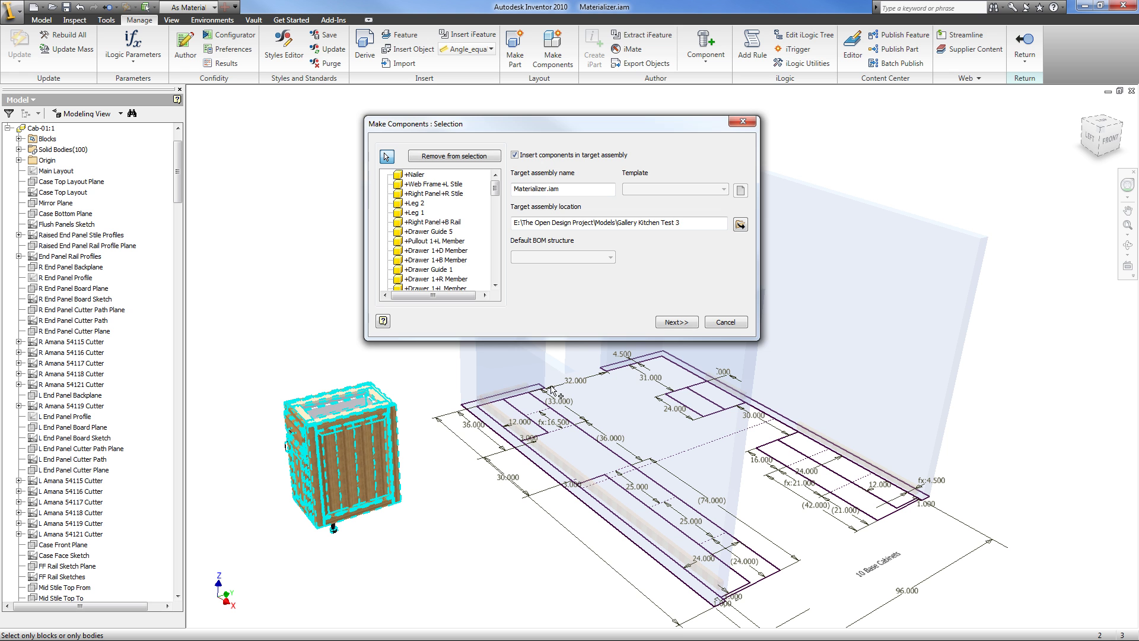
{"action": "left_click", "coordinate": [677, 322]}
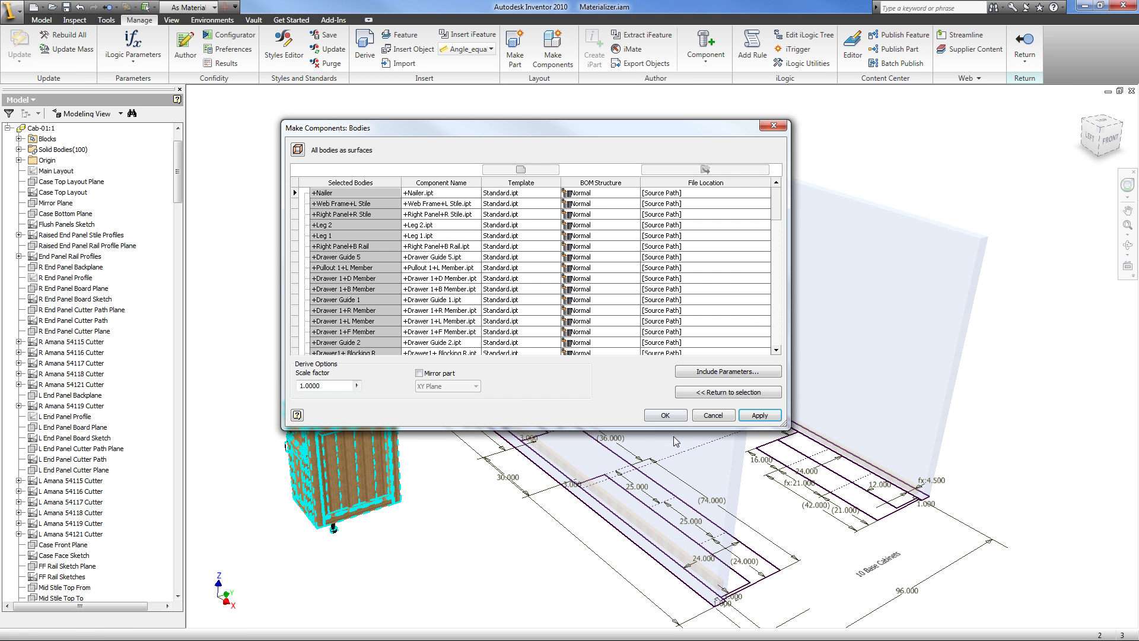
{"action": "left_click", "coordinate": [675, 421]}
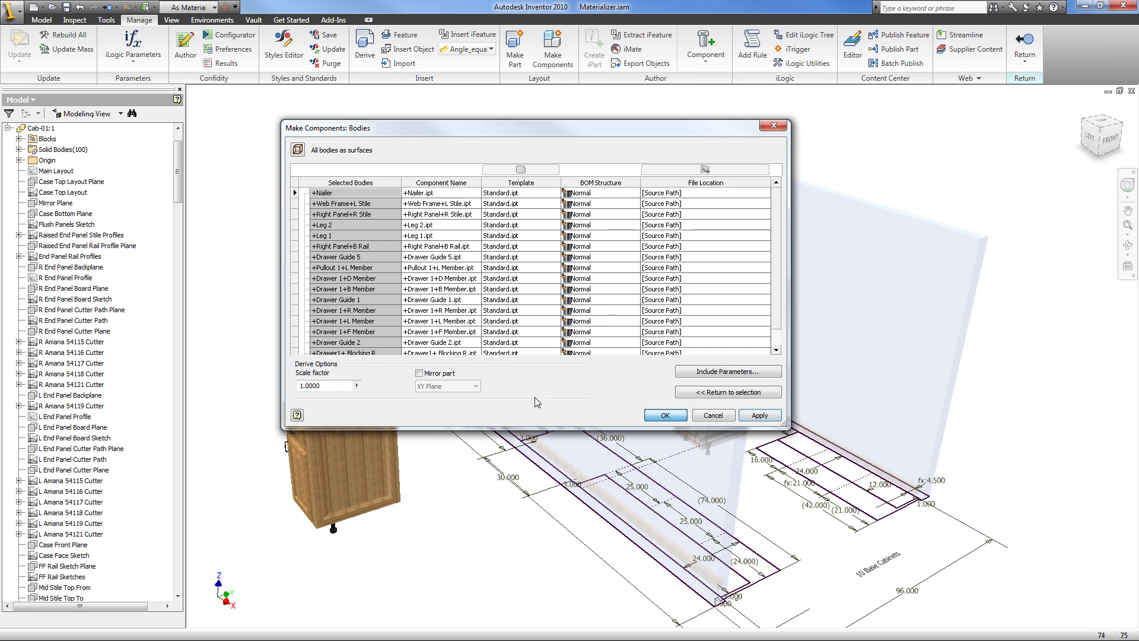
{"action": "right_click", "coordinate": [308, 329]}
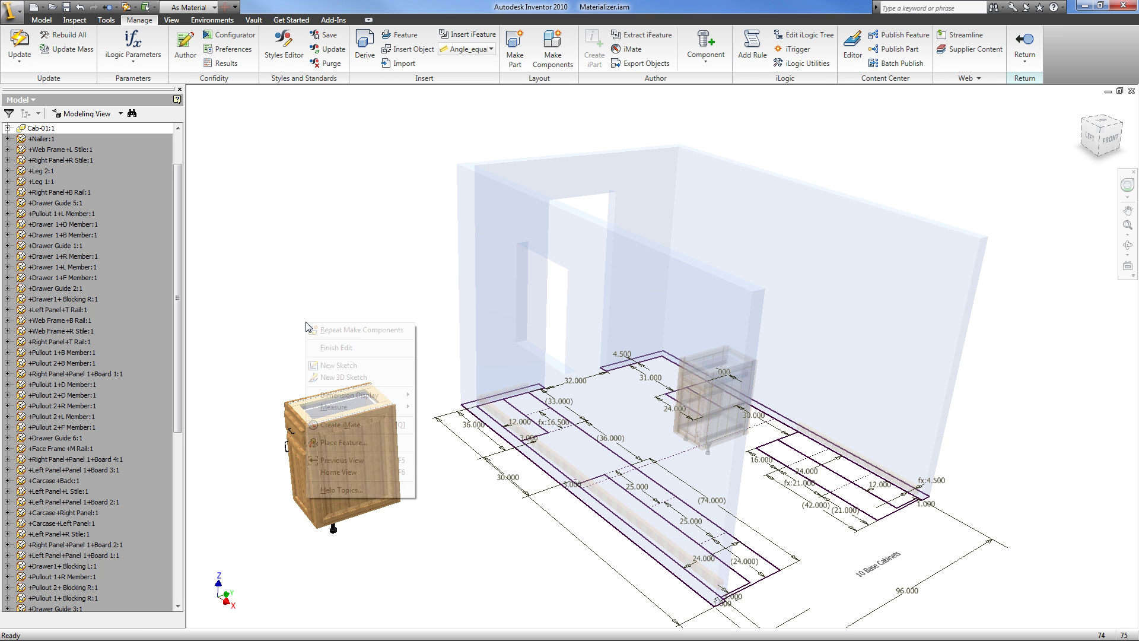
{"action": "left_click", "coordinate": [334, 350]}
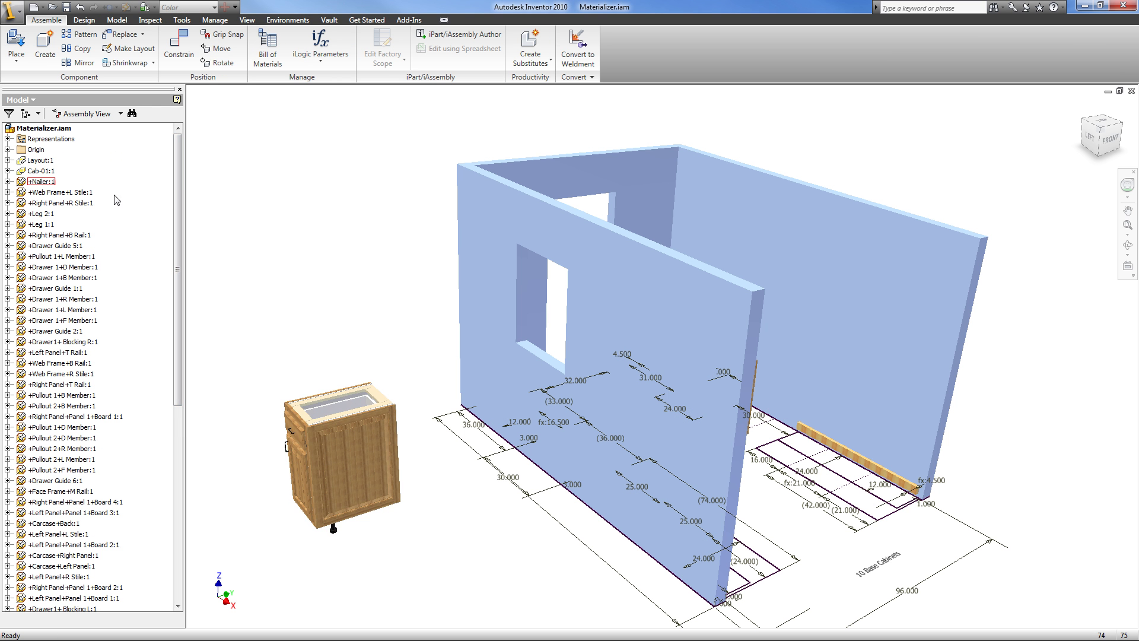
{"action": "mouse_move", "coordinate": [177, 179]}
{"action": "left_mouse_down"}
{"action": "mouse_move", "coordinate": [176, 490]}
{"action": "mouse_move", "coordinate": [177, 178]}
{"action": "left_mouse_up"}
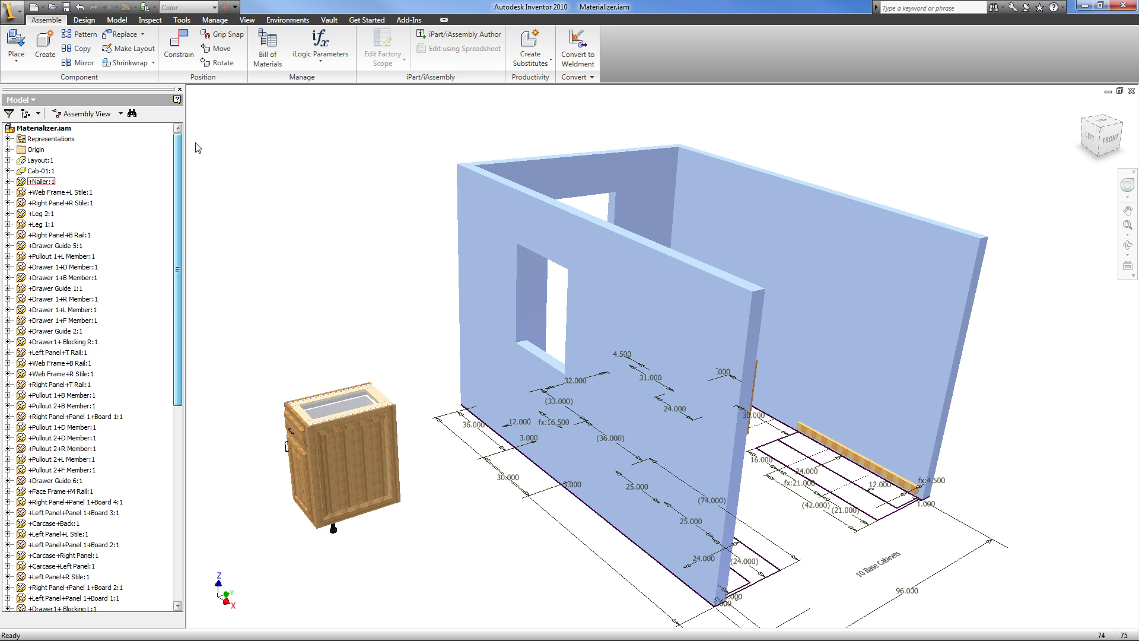
{"action": "middle_click_drag", "start_coordinate": [314, 409], "coordinate": [409, 436], "text": "shift"}
{"action": "scroll", "coordinate": [282, 379], "scroll_direction": "down", "scroll_amount": 2}
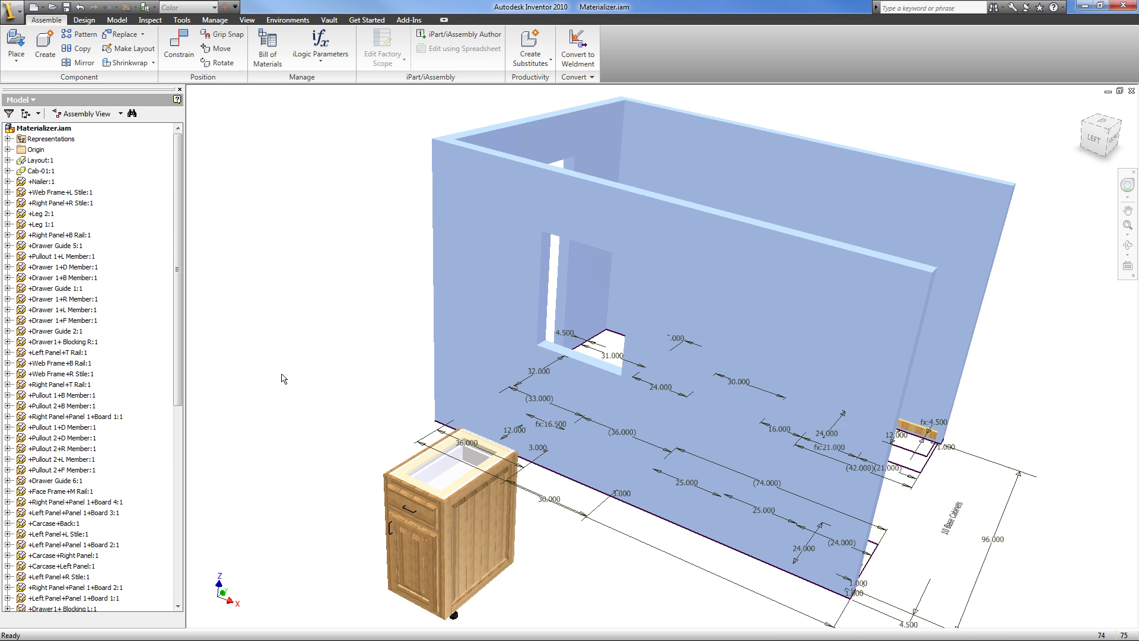
{"action": "right_click", "coordinate": [71, 197]}
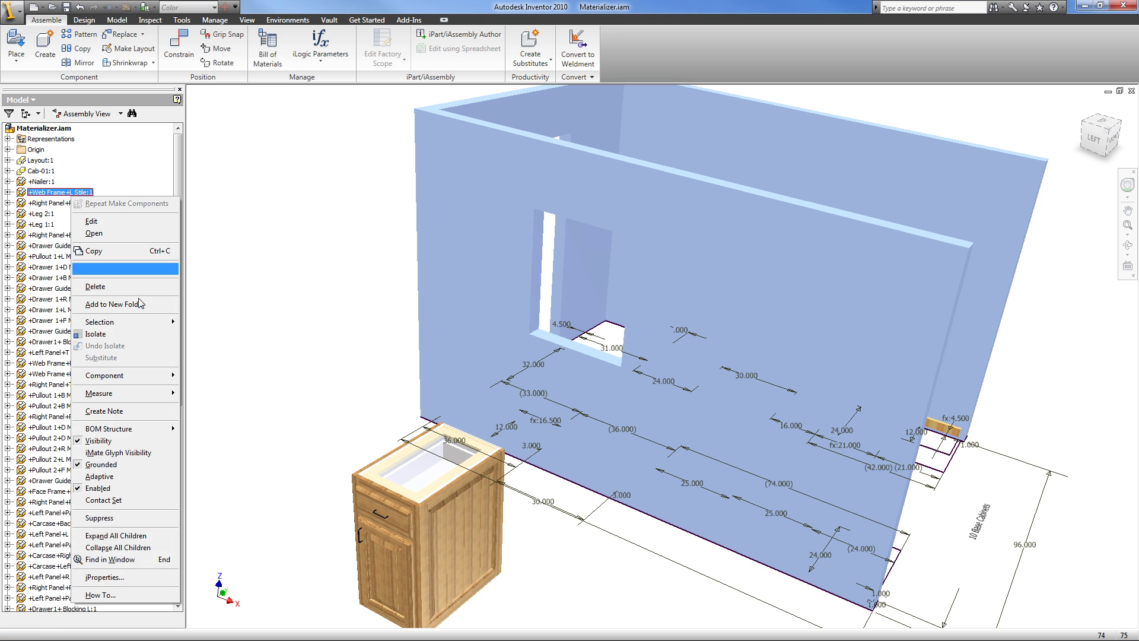
{"action": "left_click", "coordinate": [105, 576]}
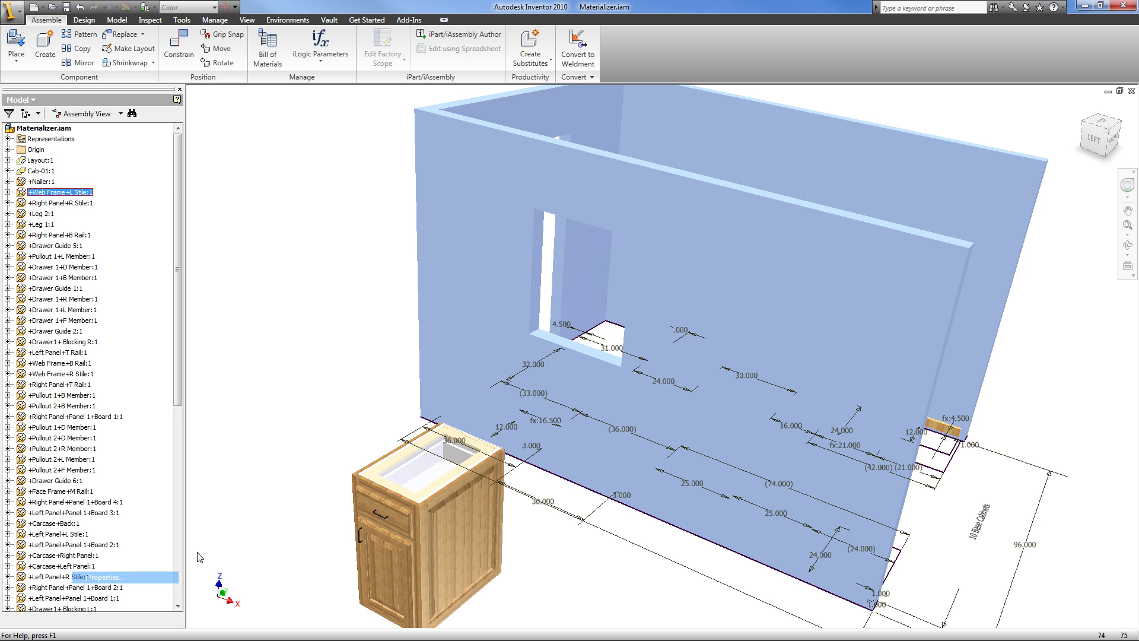
{"action": "left_click", "coordinate": [665, 156]}
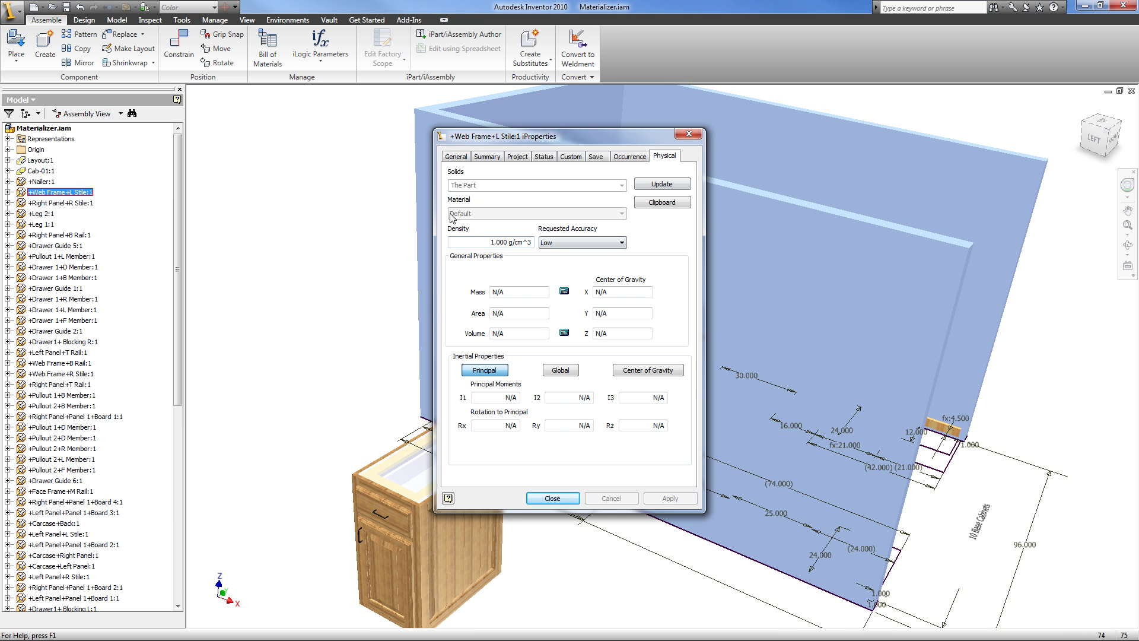
{"action": "left_click", "coordinate": [551, 498]}
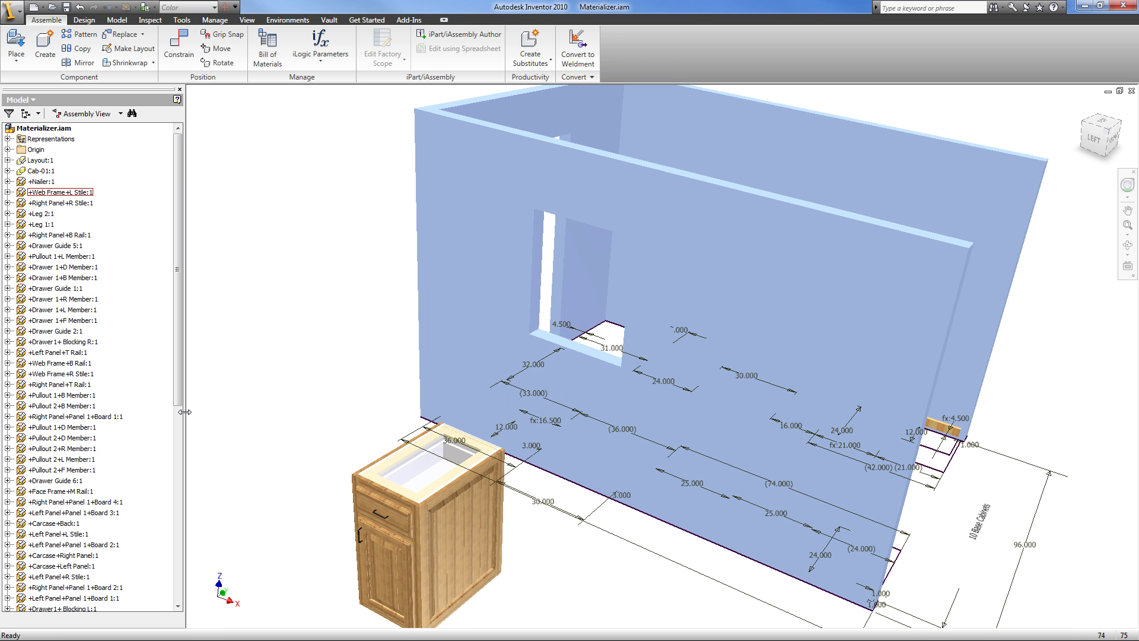
{"action": "right_click", "coordinate": [89, 384]}
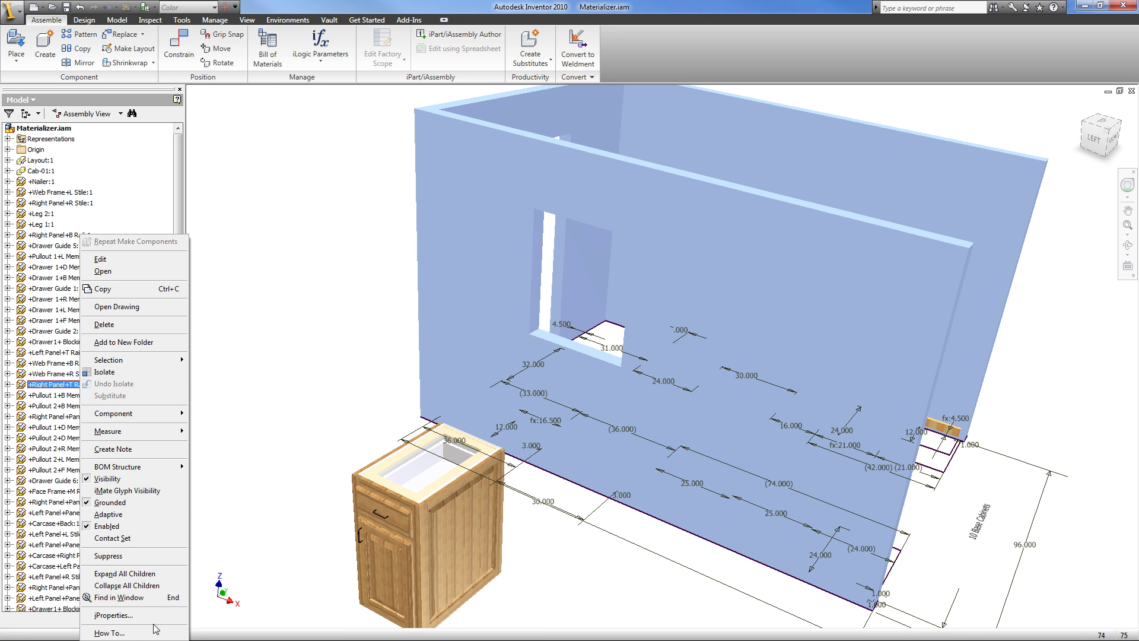
{"action": "left_click", "coordinate": [136, 616]}
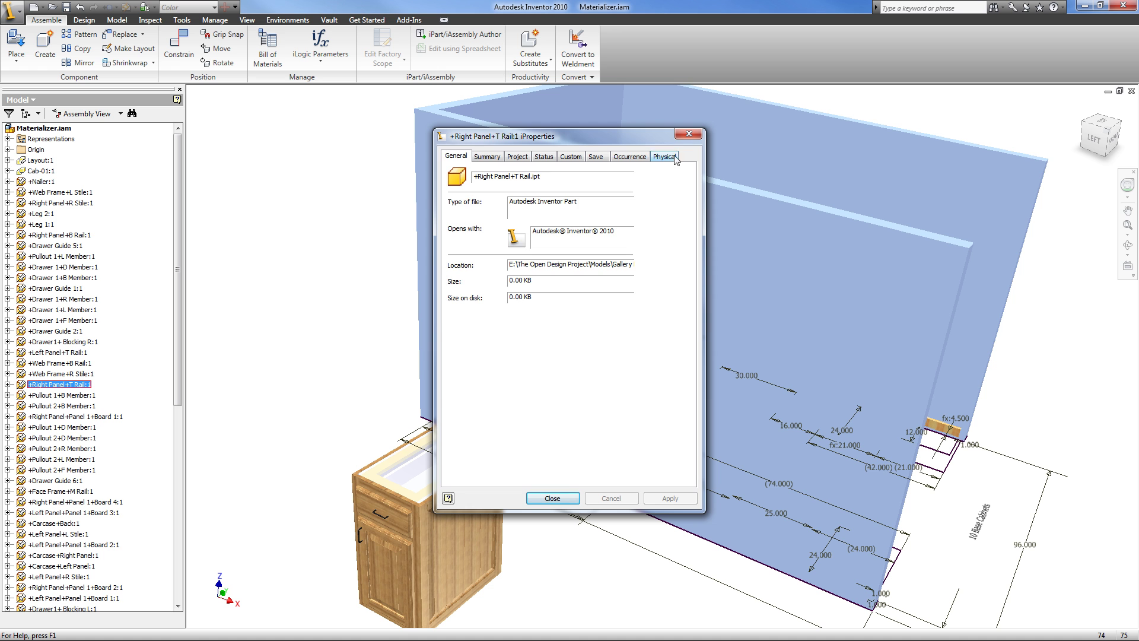
{"action": "left_click", "coordinate": [664, 156]}
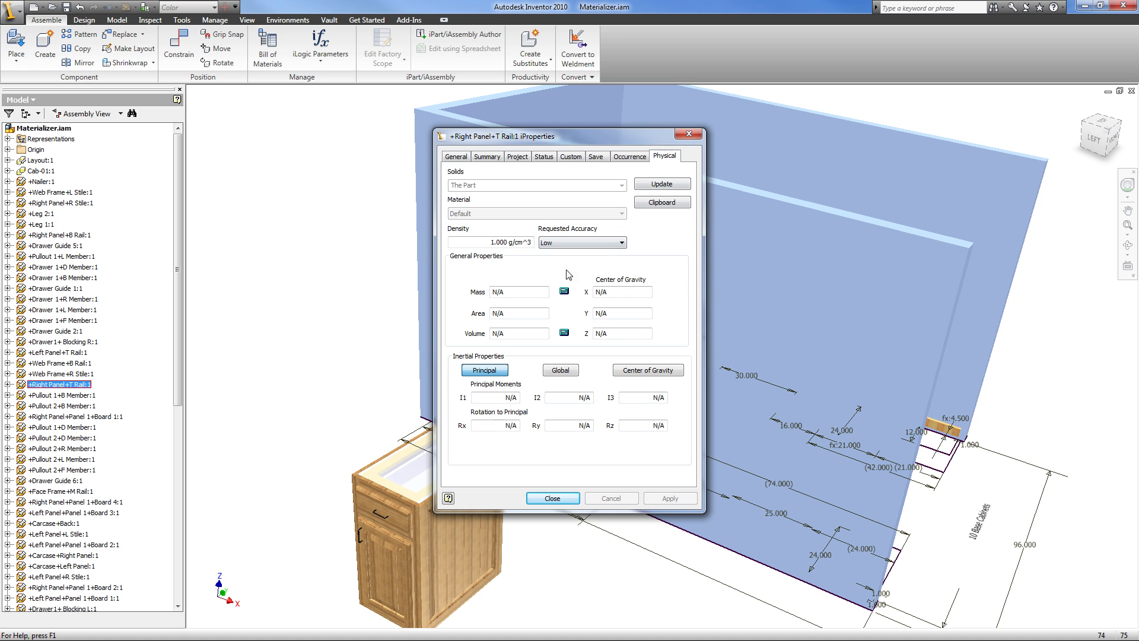
{"action": "left_click", "coordinate": [556, 500]}
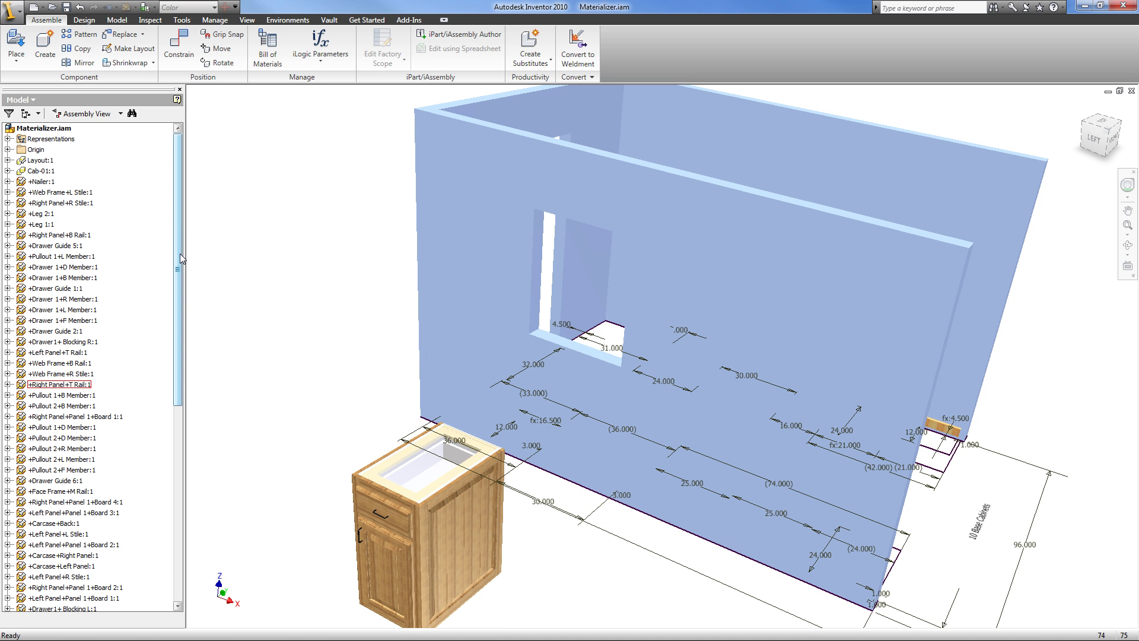
In Cab-01:1, set the +Right Panel+R Stile body colour to Wood - Red Oak and finish the edit.
{"action": "left_click", "coordinate": [47, 171]}
{"action": "double_click", "coordinate": [47, 172]}
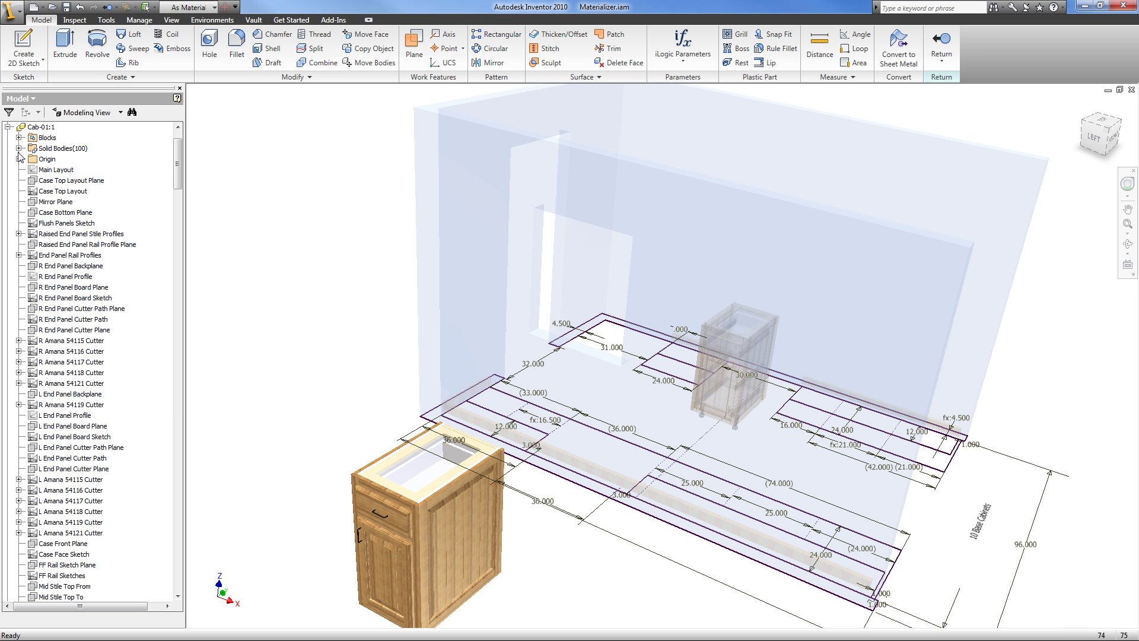
{"action": "left_click", "coordinate": [18, 148]}
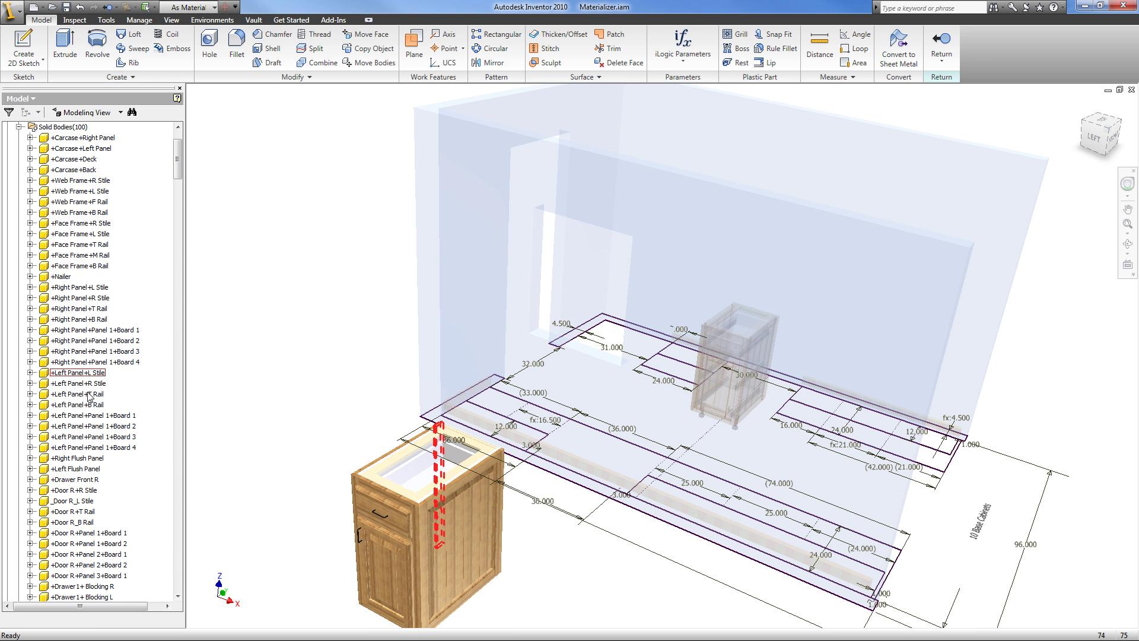
{"action": "right_click", "coordinate": [102, 303]}
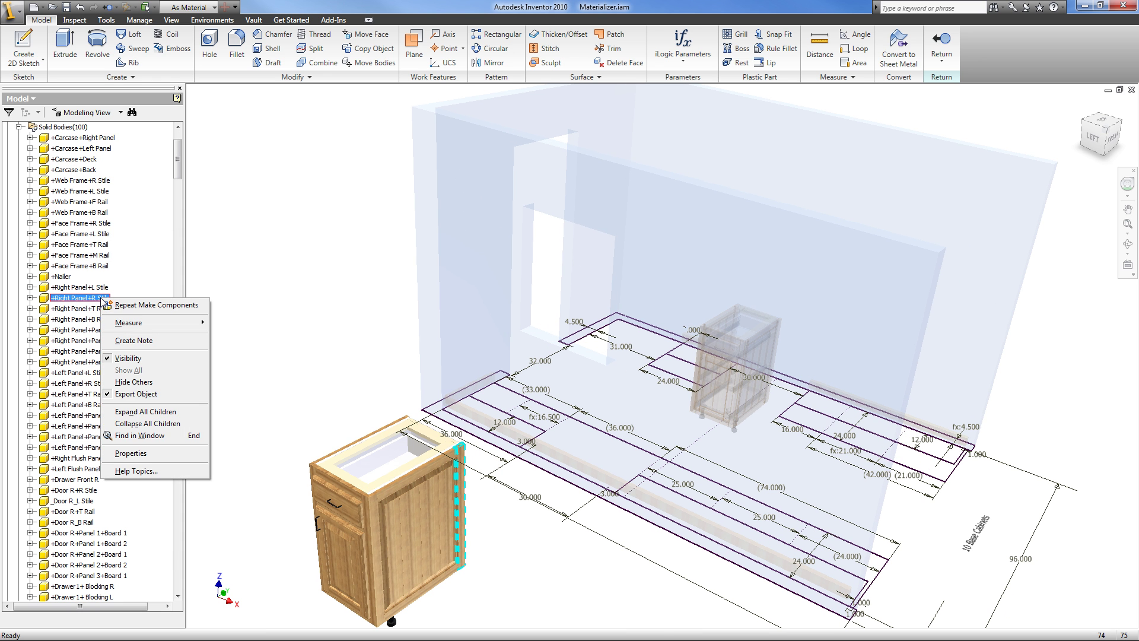
{"action": "left_click", "coordinate": [130, 453]}
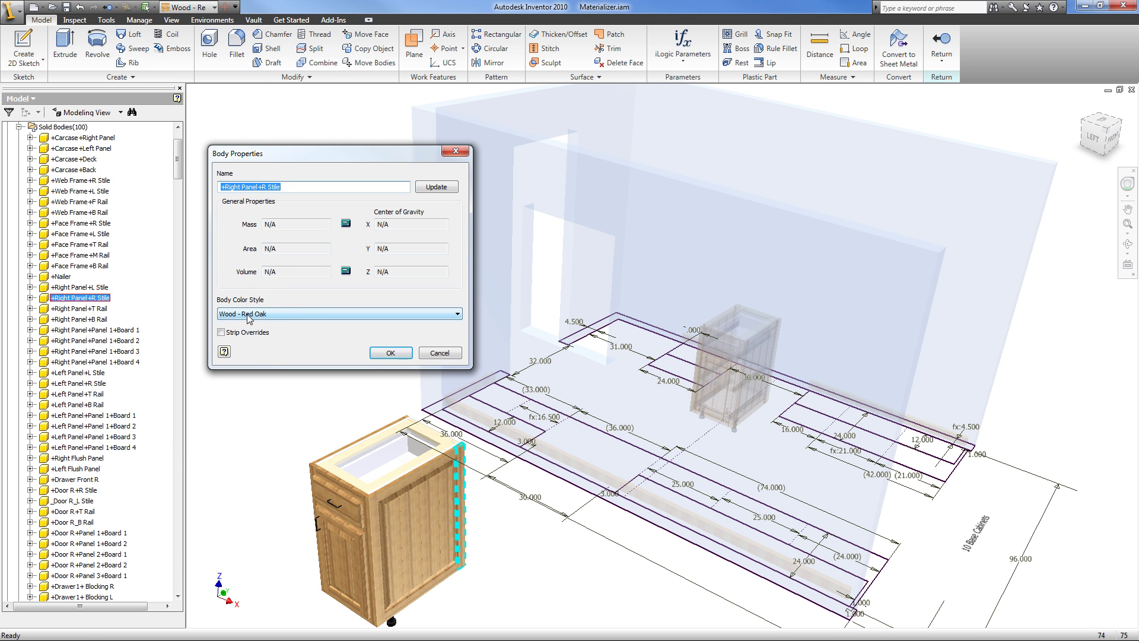
{"action": "left_click", "coordinate": [386, 353]}
{"action": "right_click", "coordinate": [296, 324]}
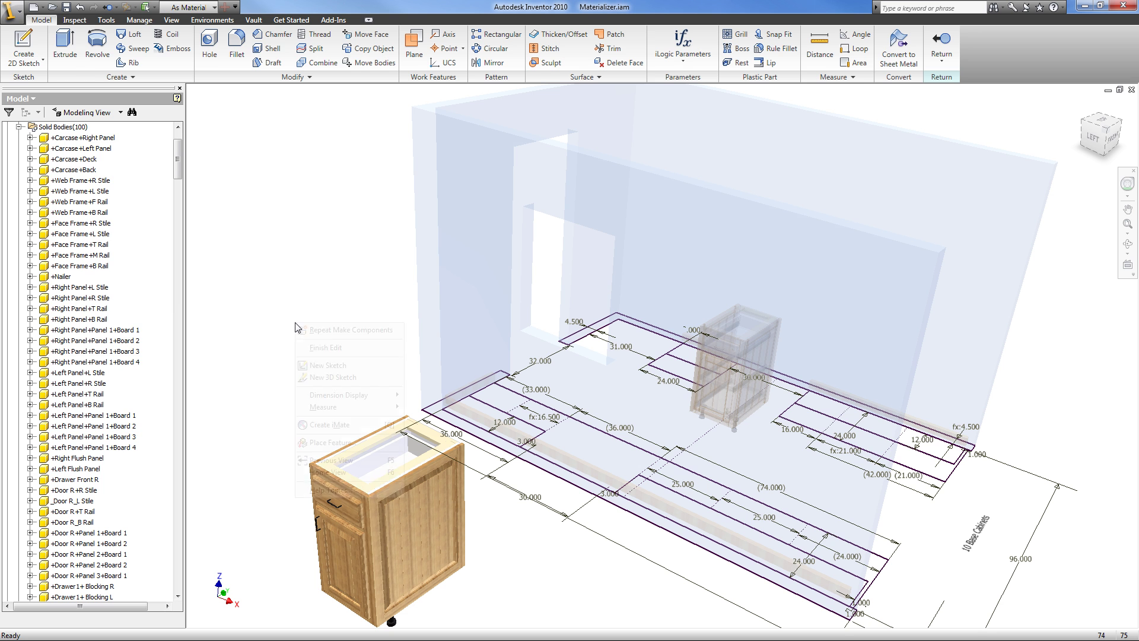
{"action": "left_click", "coordinate": [330, 348]}
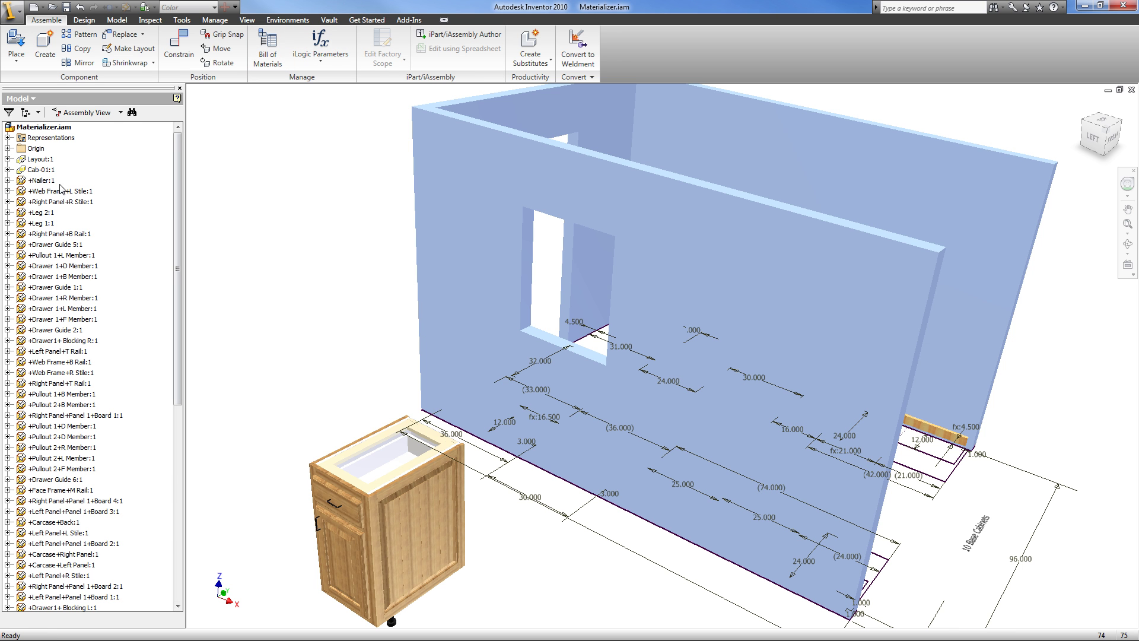
Turn off visibility of the Cab-01:1 part and view the room from above.
{"action": "right_click", "coordinate": [42, 171]}
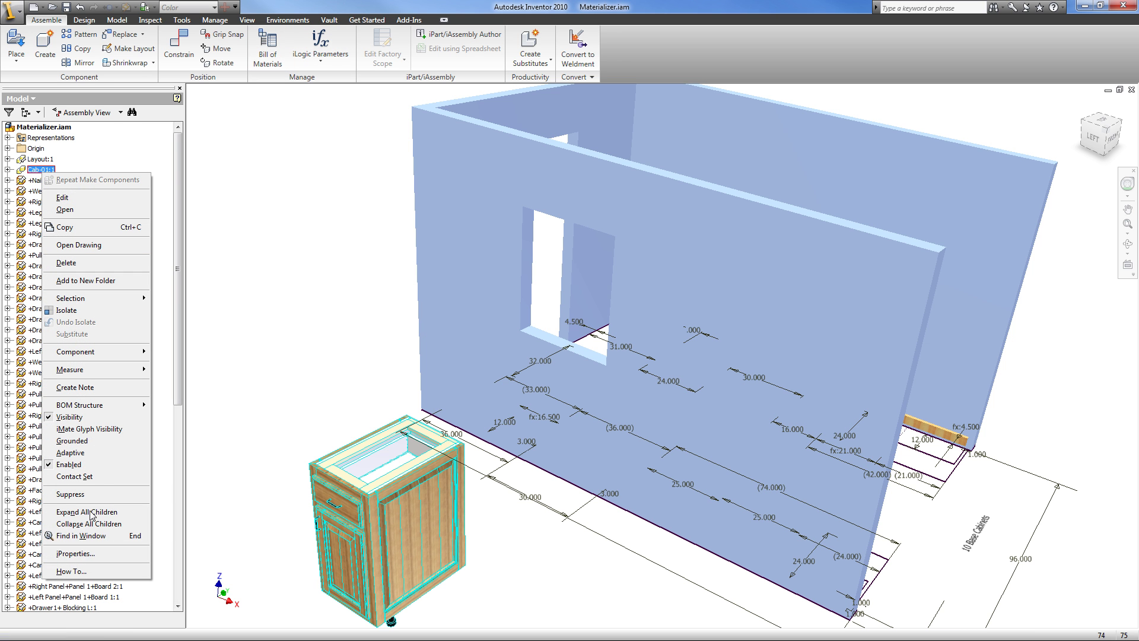
{"action": "left_click", "coordinate": [69, 417]}
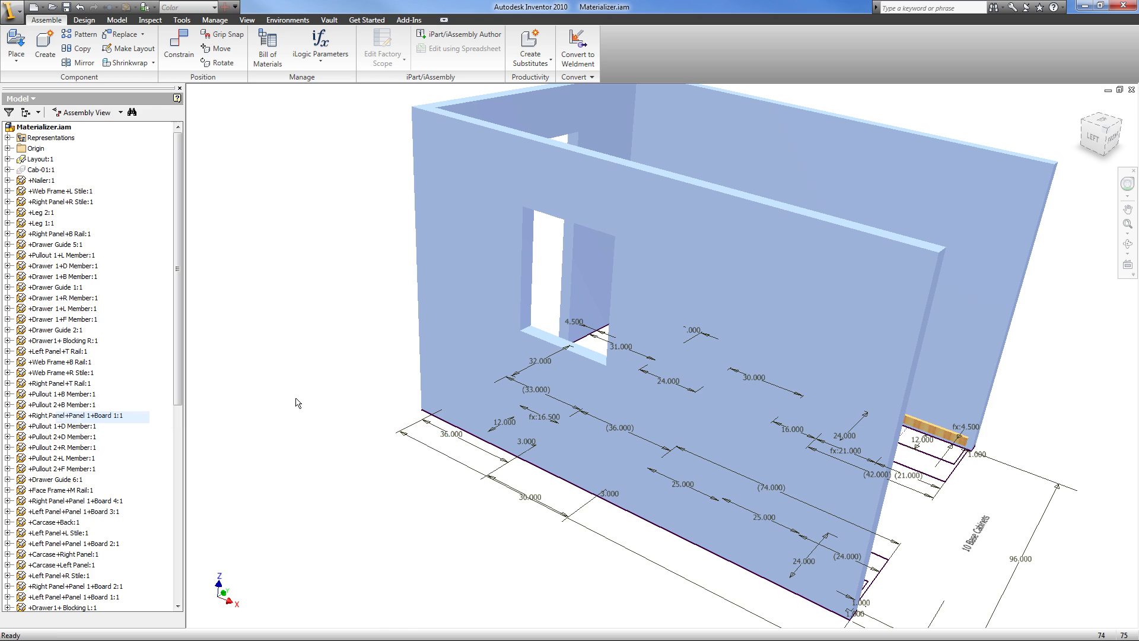
{"action": "middle_click_drag", "start_coordinate": [348, 411], "coordinate": [696, 491], "text": "shift"}
{"action": "scroll", "coordinate": [712, 395], "scroll_direction": "down", "scroll_amount": 4}
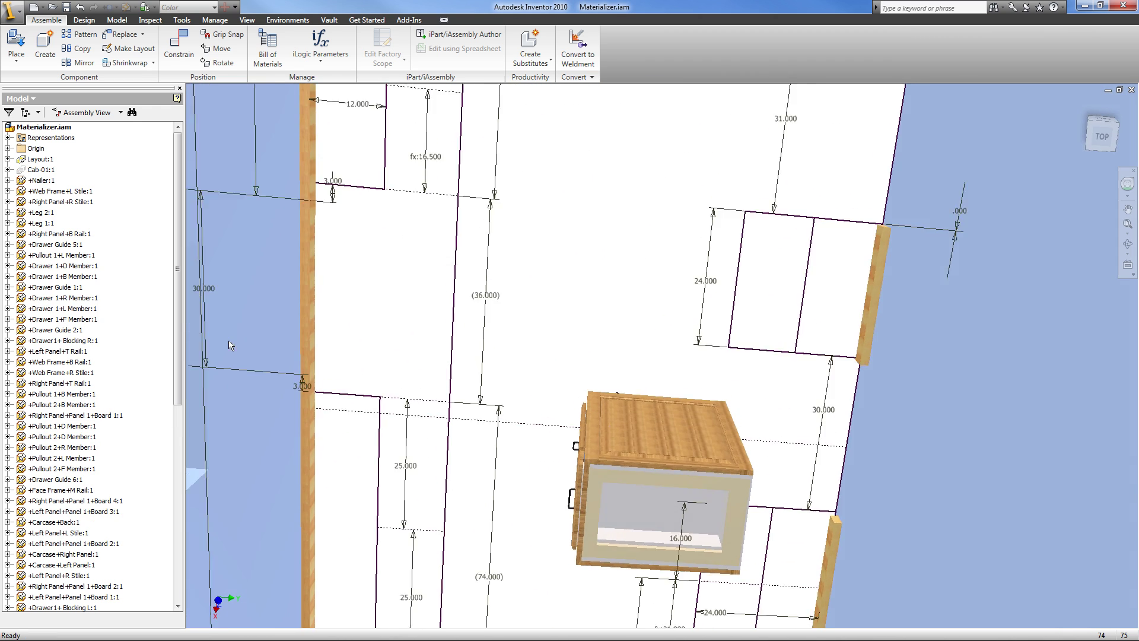
{"action": "scroll", "coordinate": [231, 344], "scroll_direction": "up", "scroll_amount": 3}
{"action": "scroll", "coordinate": [111, 243], "scroll_direction": "up", "scroll_amount": 2}
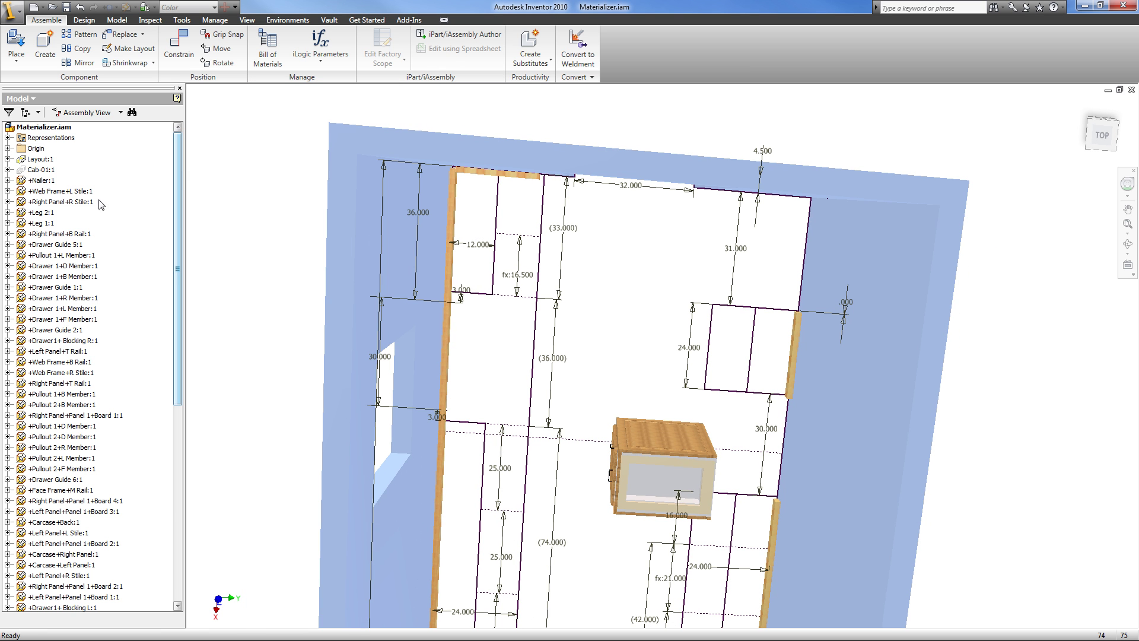
Demote the components from +Nailer to the last one into a new subassembly, Assembly13.
{"action": "left_click", "coordinate": [41, 181]}
{"action": "scroll", "coordinate": [148, 573], "scroll_direction": "down", "scroll_amount": 6}
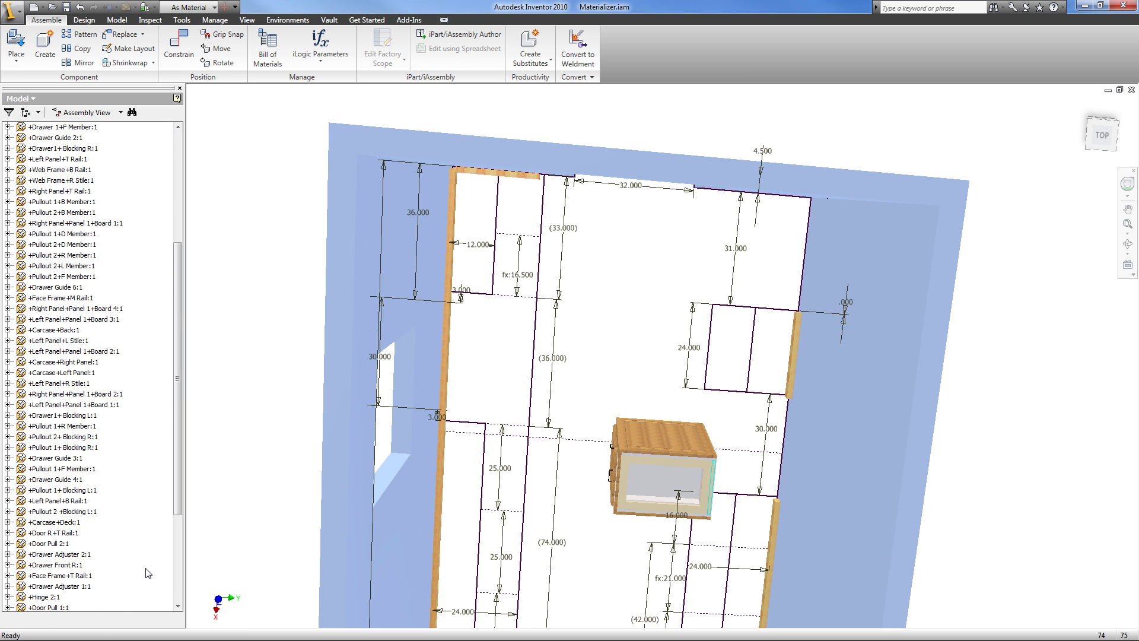
{"action": "scroll", "coordinate": [147, 573], "scroll_direction": "down", "scroll_amount": 4}
{"action": "left_click", "coordinate": [89, 607], "text": "shift"}
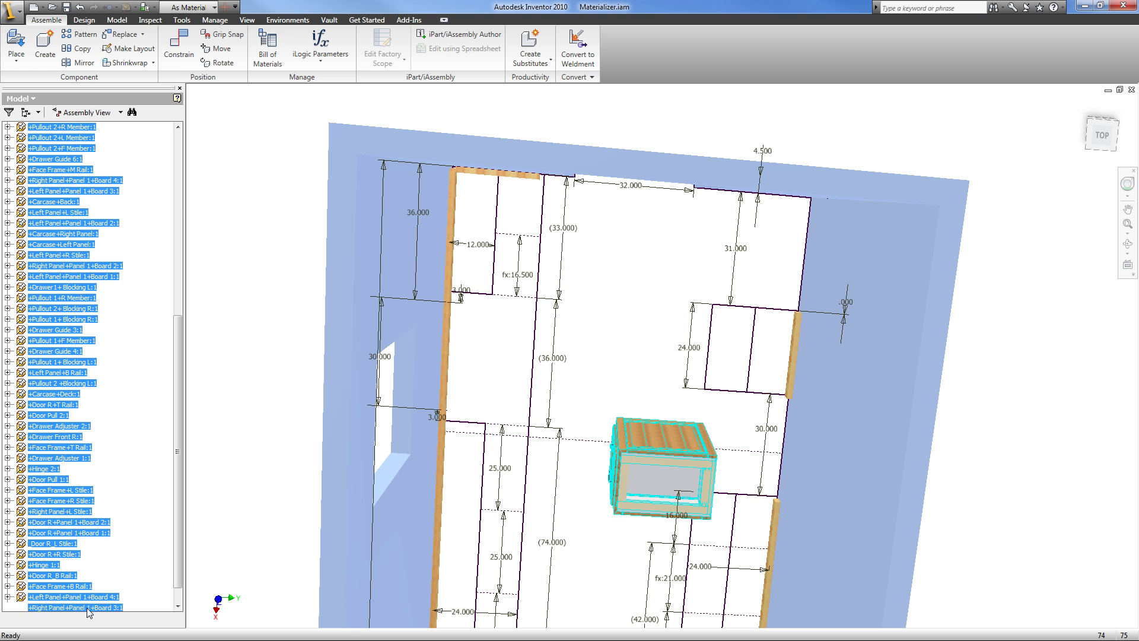
{"action": "right_click", "coordinate": [71, 341]}
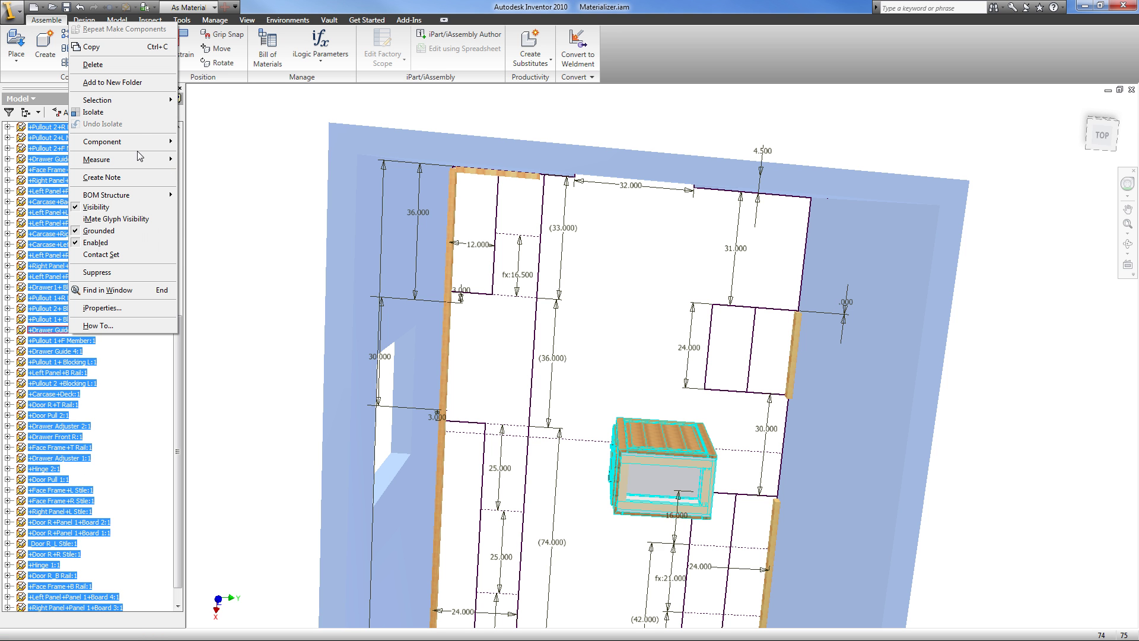
{"action": "mouse_move", "coordinate": [161, 142]}
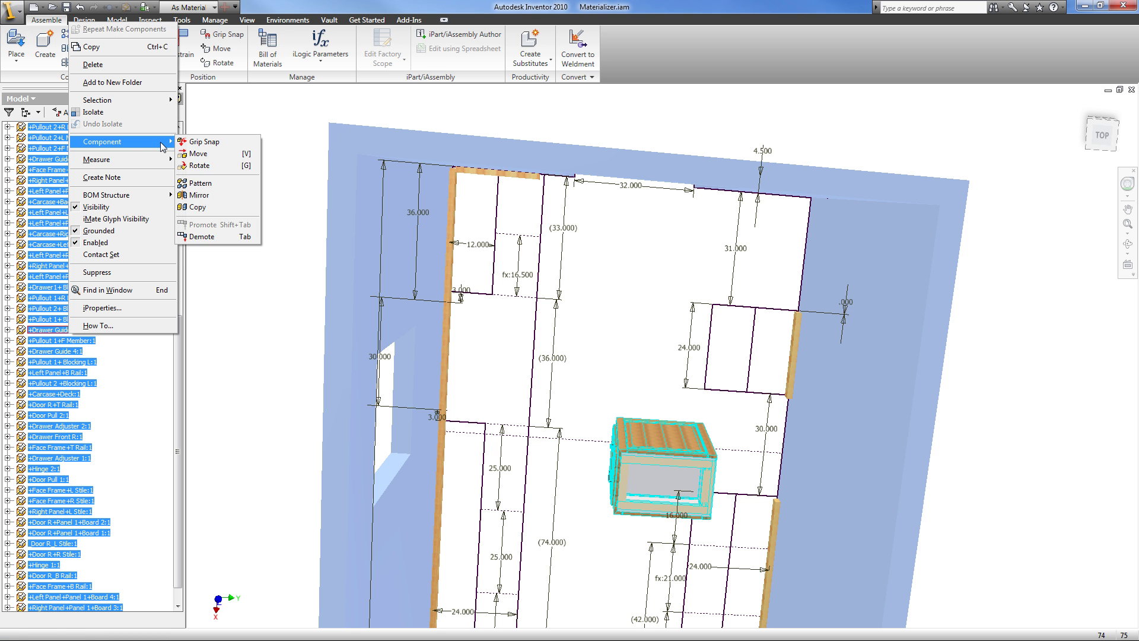
{"action": "left_click", "coordinate": [230, 236]}
{"action": "left_click", "coordinate": [414, 307]}
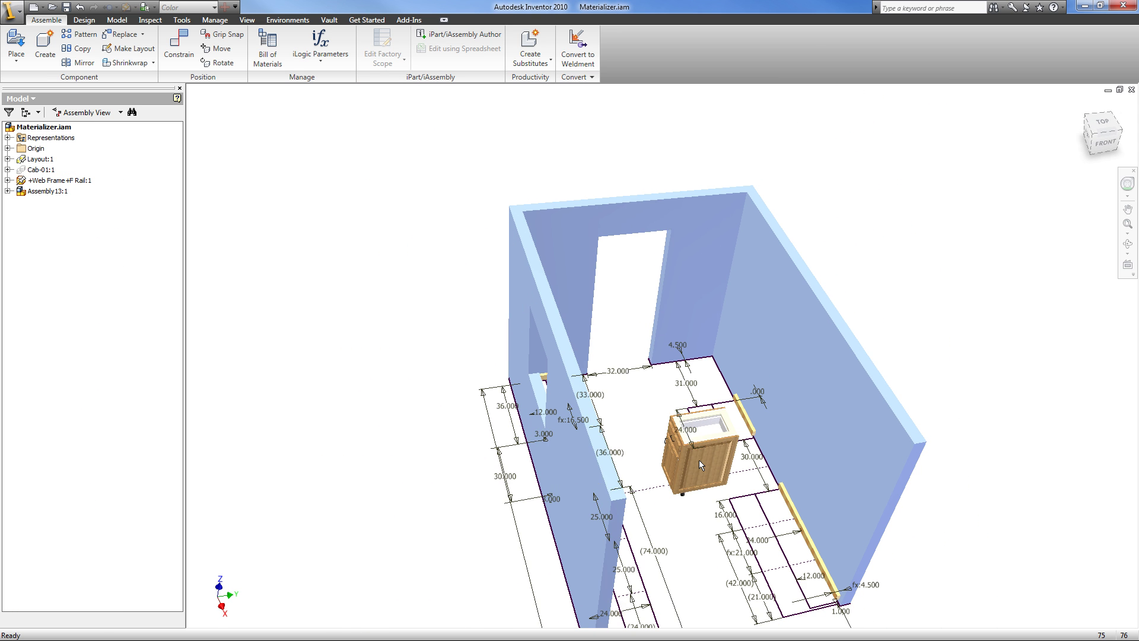
{"action": "left_click_drag", "start_coordinate": [686, 437], "coordinate": [256, 332]}
{"action": "left_click", "coordinate": [360, 350]}
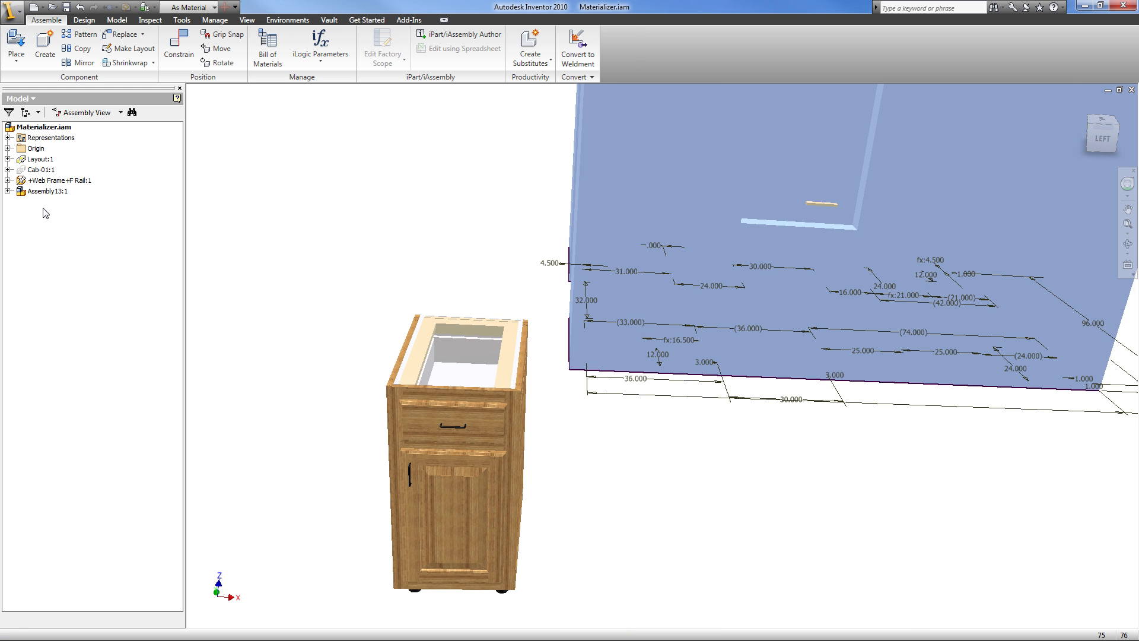
{"action": "double_click", "coordinate": [48, 190]}
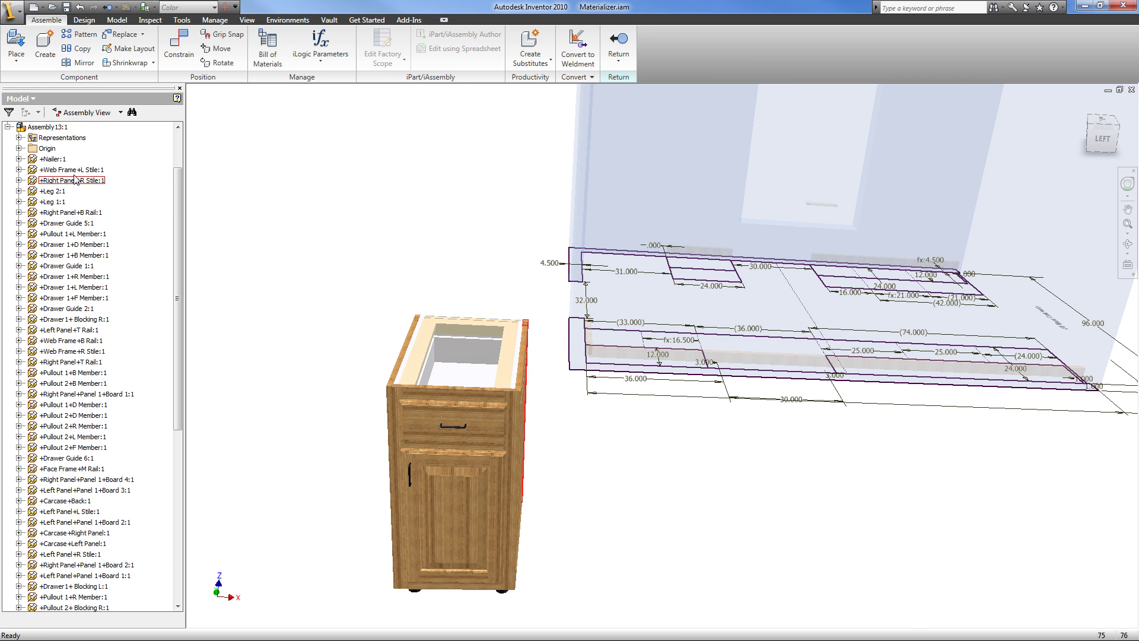
{"action": "right_click", "coordinate": [74, 170]}
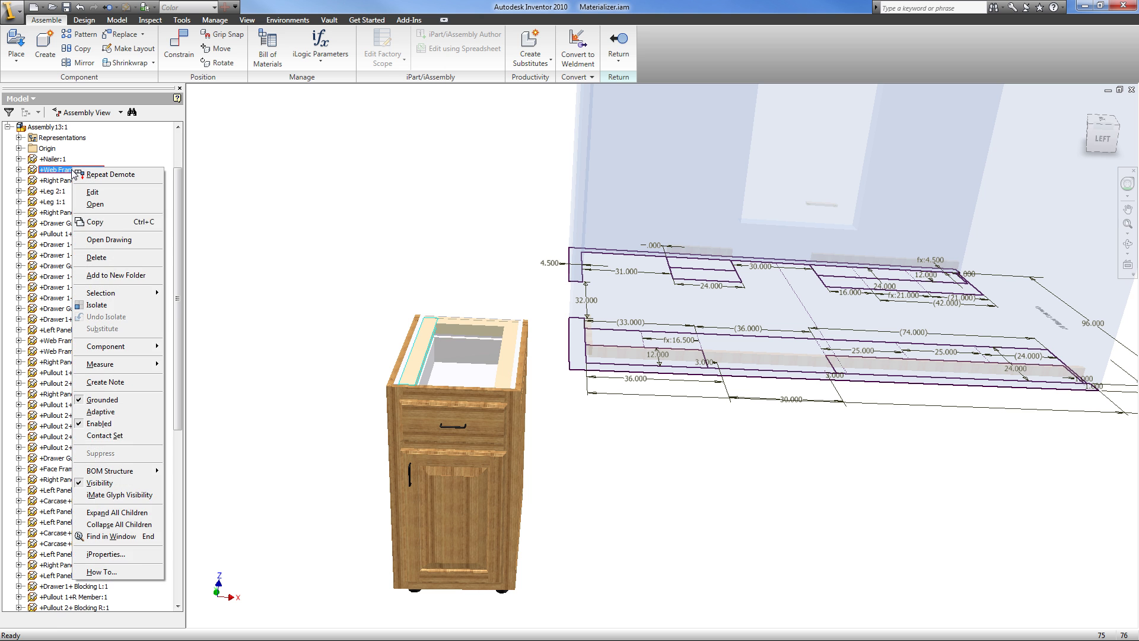
{"action": "left_click", "coordinate": [139, 555]}
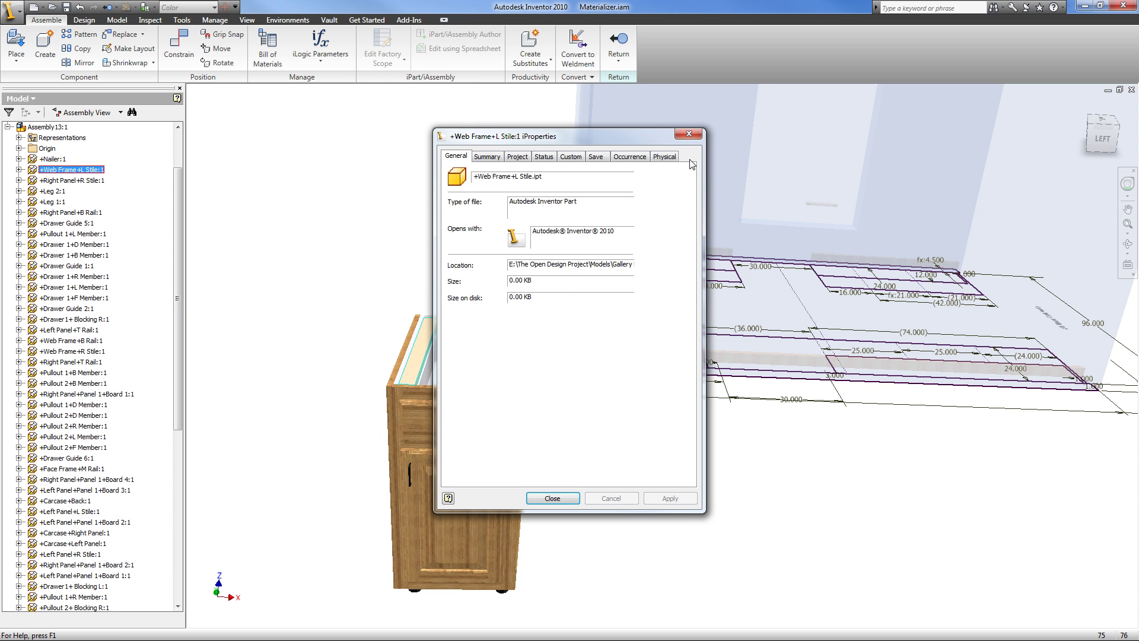
{"action": "left_click", "coordinate": [664, 156]}
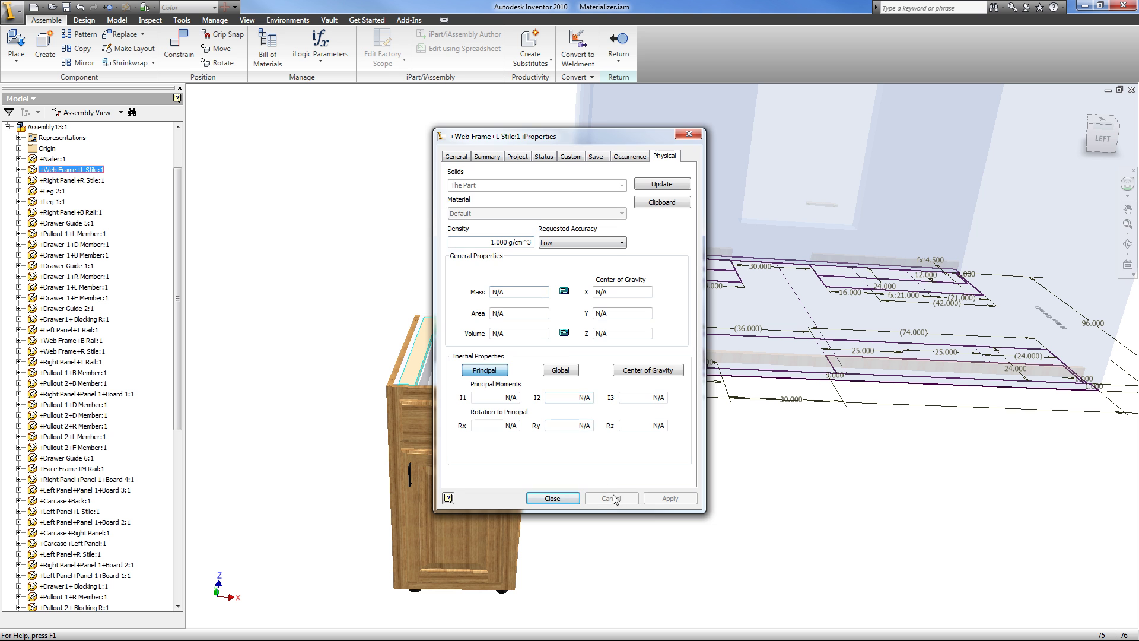
{"action": "left_click", "coordinate": [553, 498]}
{"action": "right_click", "coordinate": [89, 450]}
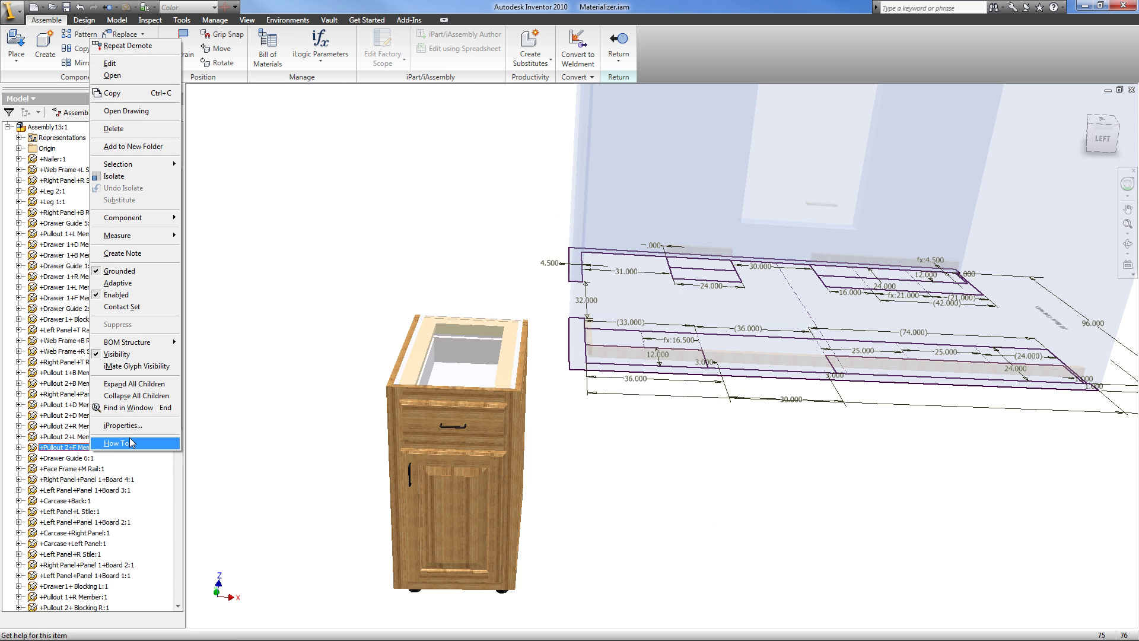
{"action": "left_click", "coordinate": [116, 425]}
{"action": "left_click", "coordinate": [665, 157]}
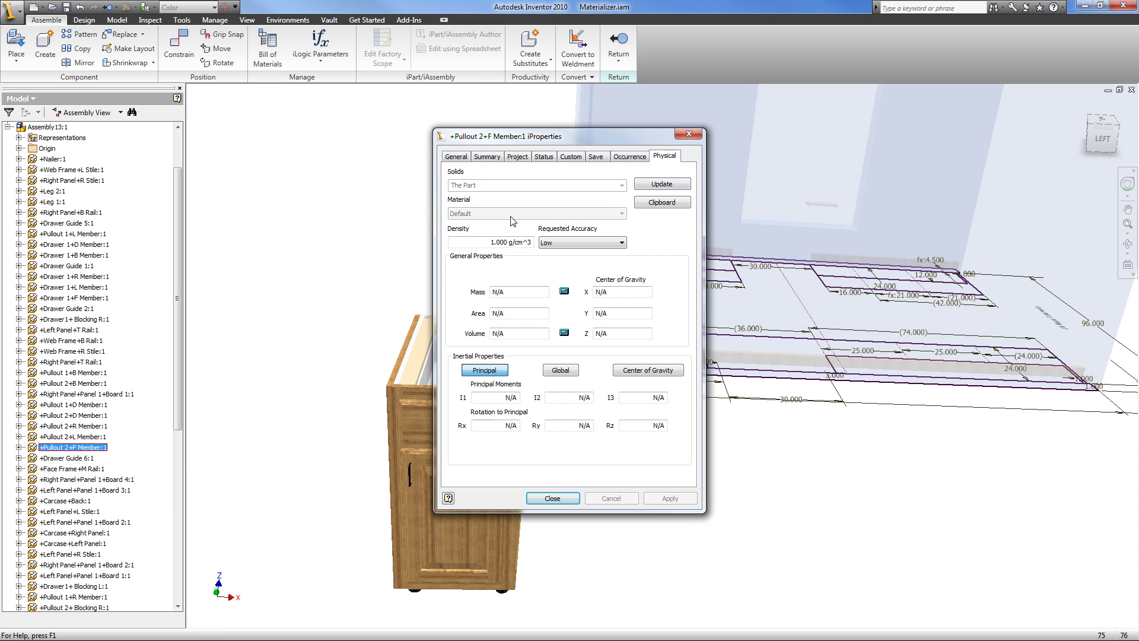
{"action": "left_click", "coordinate": [552, 498]}
{"action": "right_click", "coordinate": [244, 336]}
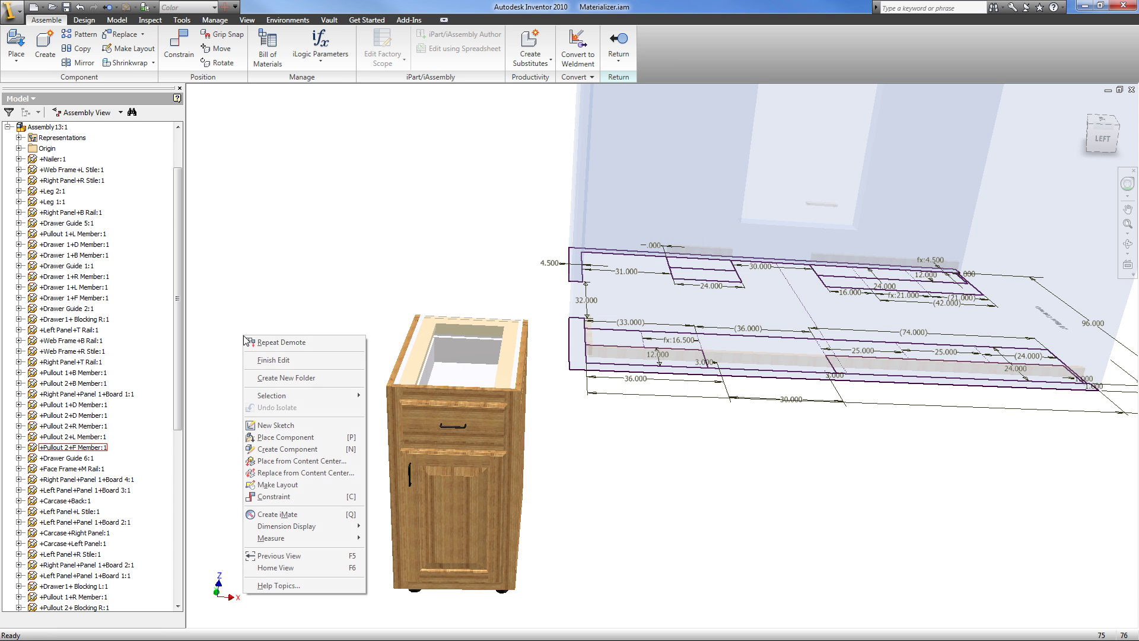
{"action": "left_click", "coordinate": [290, 360]}
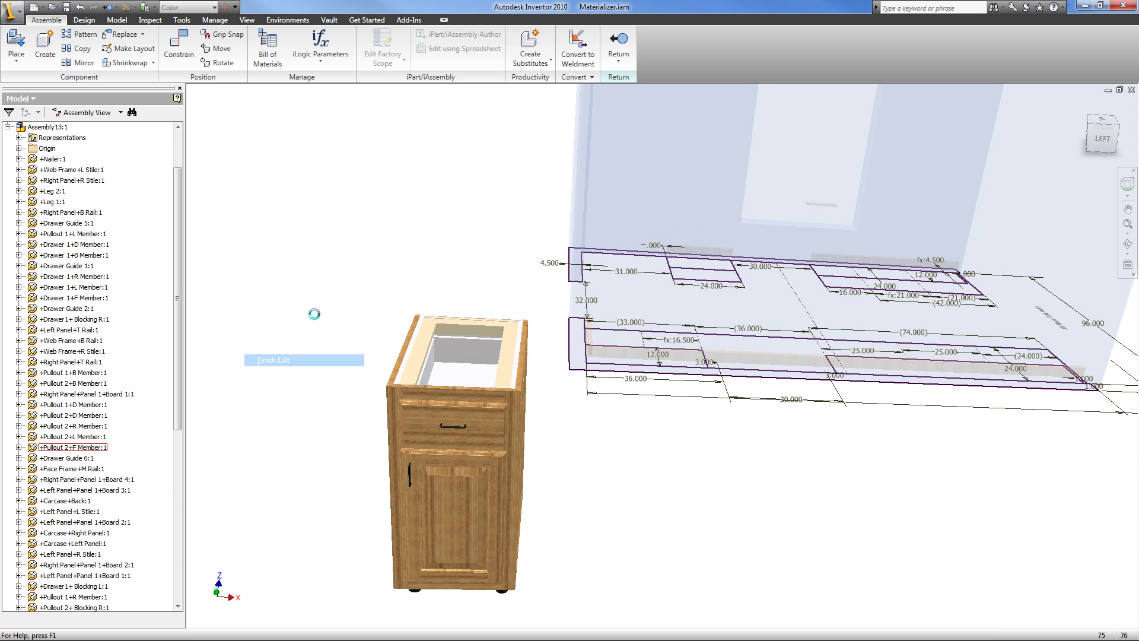
Keep Create_Materials at True in the iLogic Parameter Editor and close the editor.
{"action": "left_click", "coordinate": [321, 42]}
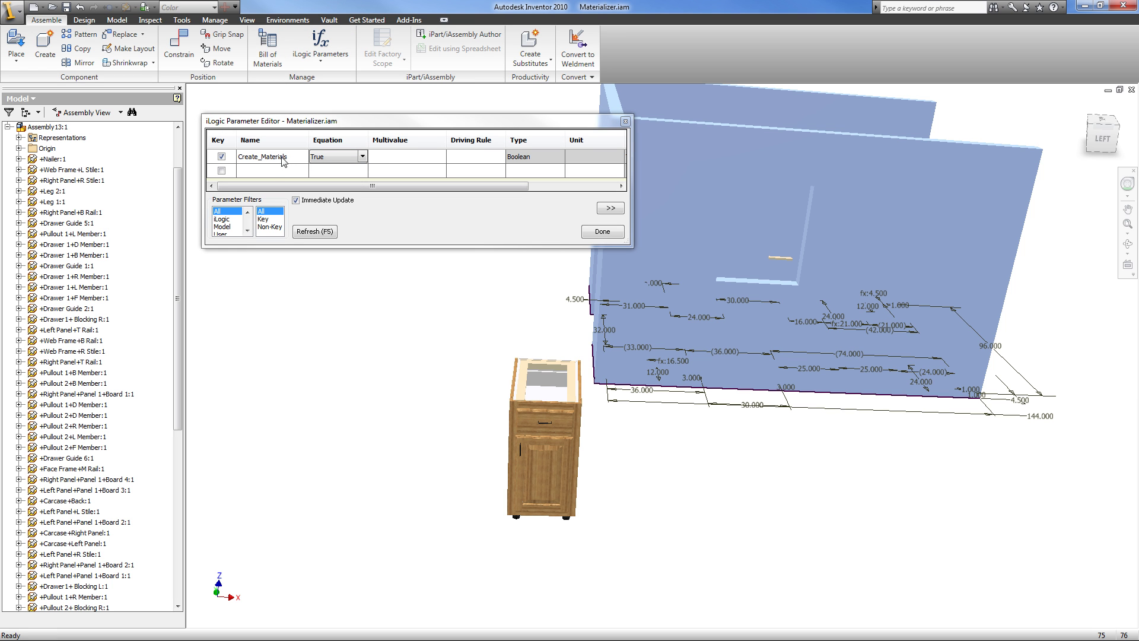
{"action": "left_click", "coordinate": [365, 155]}
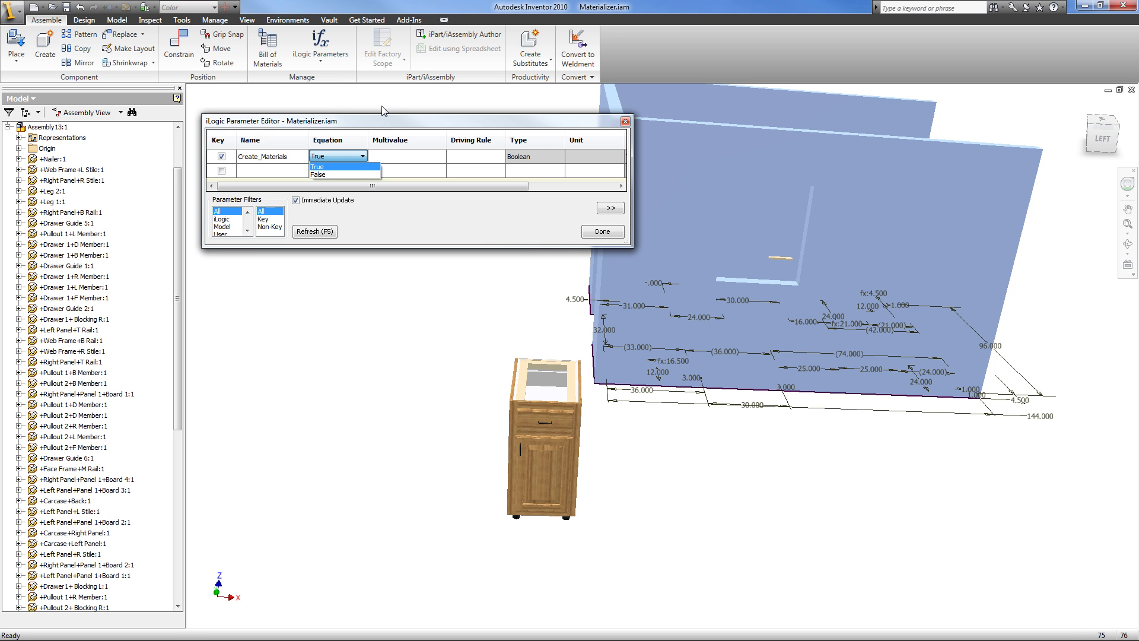
{"action": "left_click", "coordinate": [389, 121]}
{"action": "left_click", "coordinate": [362, 157]}
{"action": "left_click", "coordinate": [340, 175]}
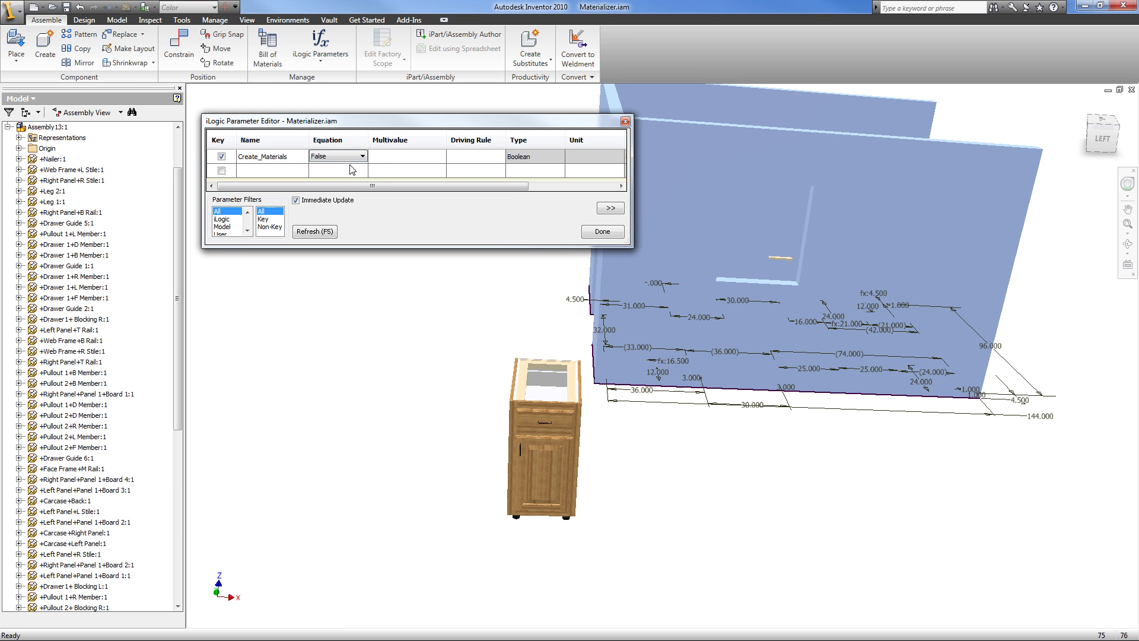
{"action": "left_click", "coordinate": [364, 155]}
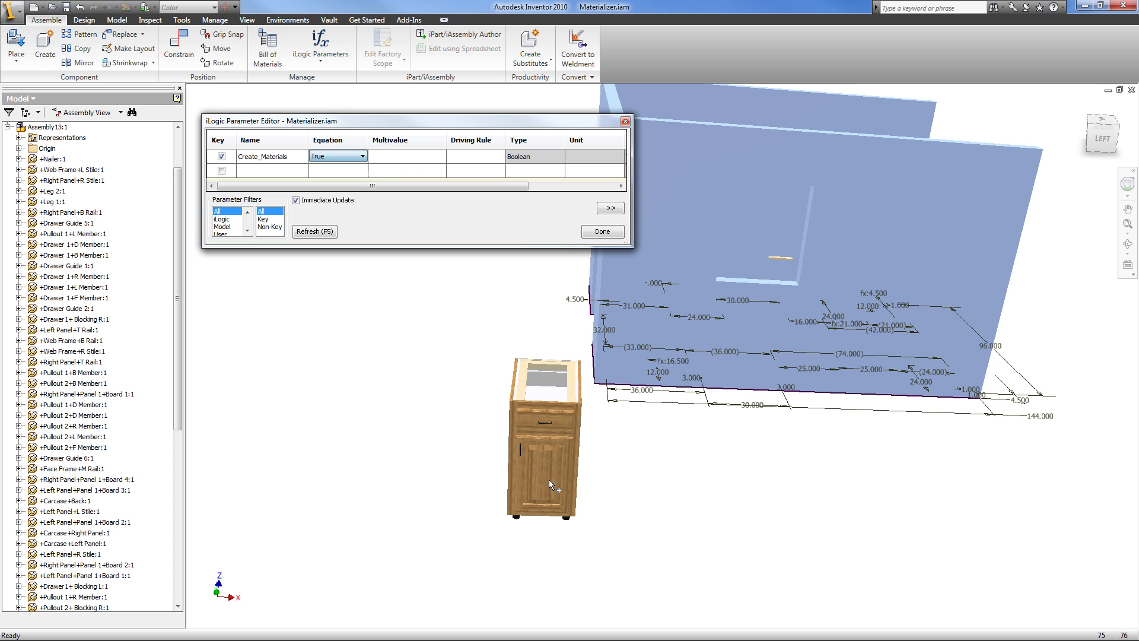
{"action": "left_click", "coordinate": [602, 232]}
{"action": "right_click", "coordinate": [102, 321]}
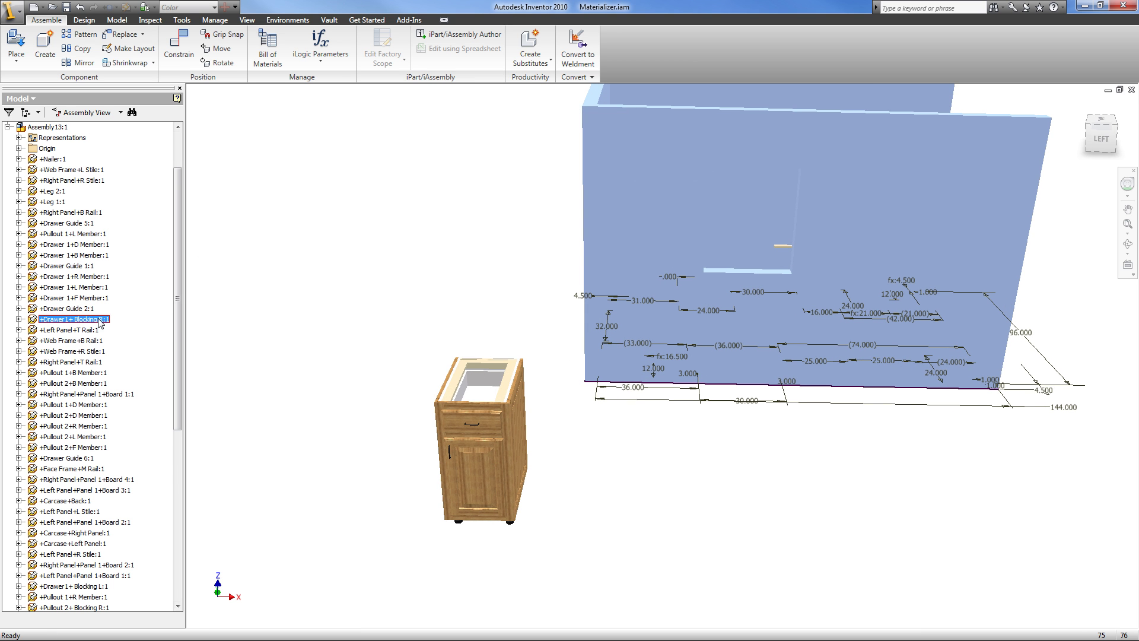
{"action": "left_click", "coordinate": [172, 618]}
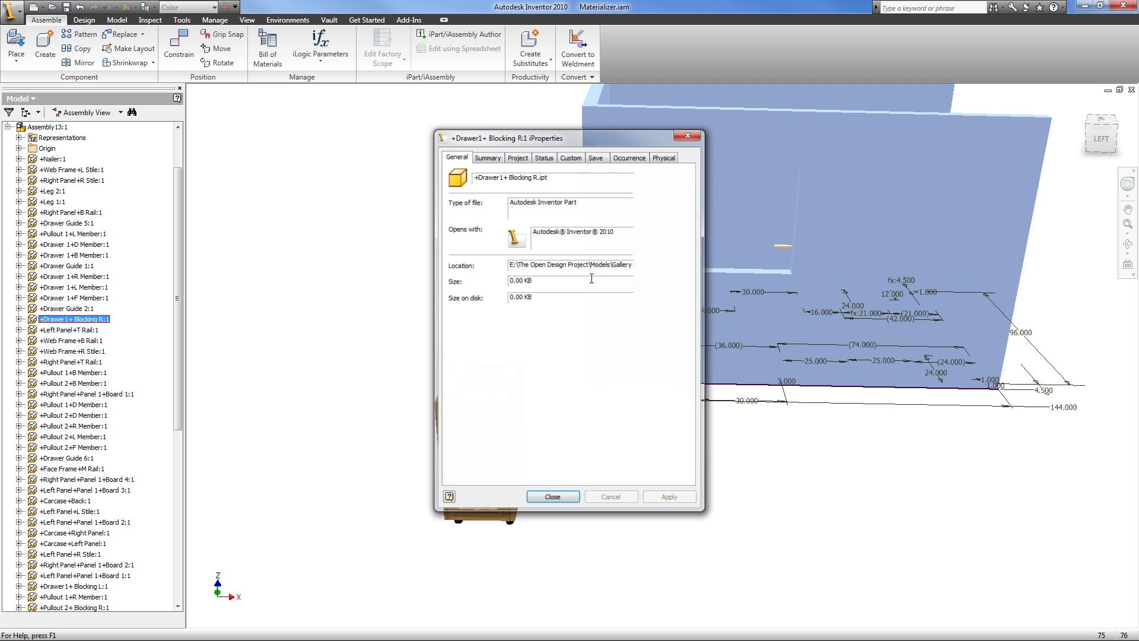
{"action": "left_click", "coordinate": [665, 157]}
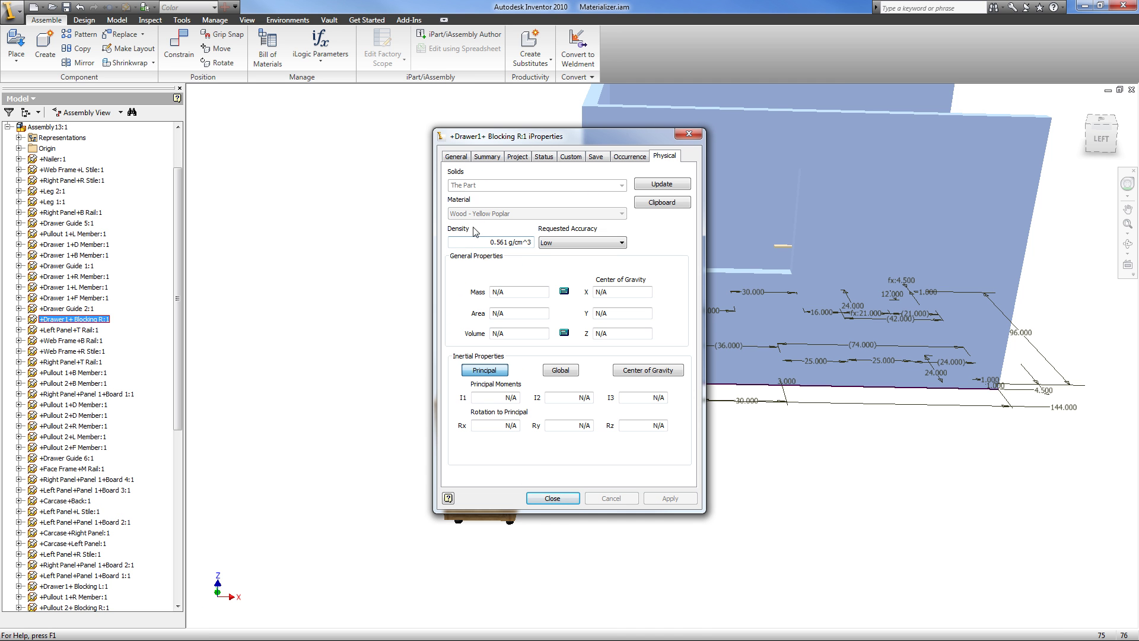
{"action": "left_click", "coordinate": [552, 499]}
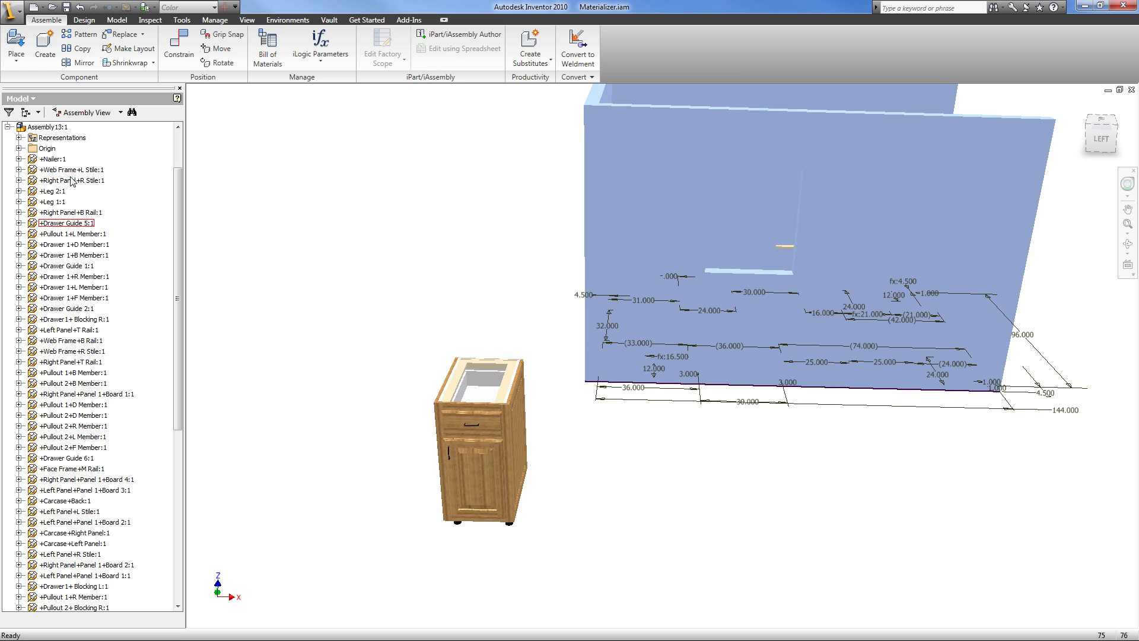
{"action": "right_click", "coordinate": [62, 160]}
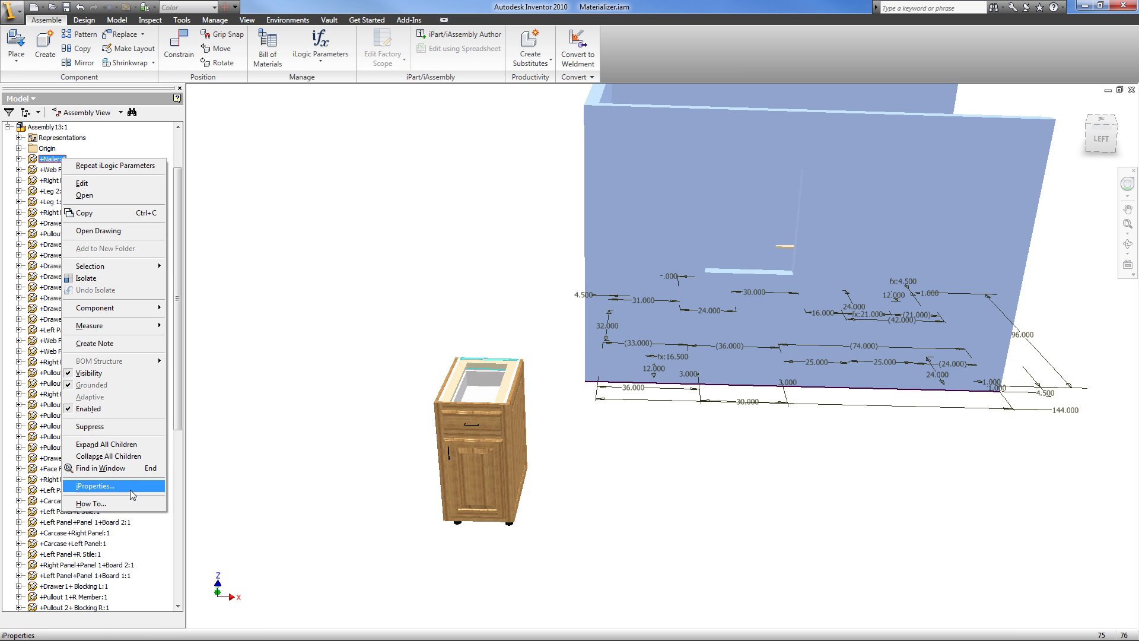
{"action": "left_click", "coordinate": [95, 487]}
{"action": "left_click", "coordinate": [665, 157]}
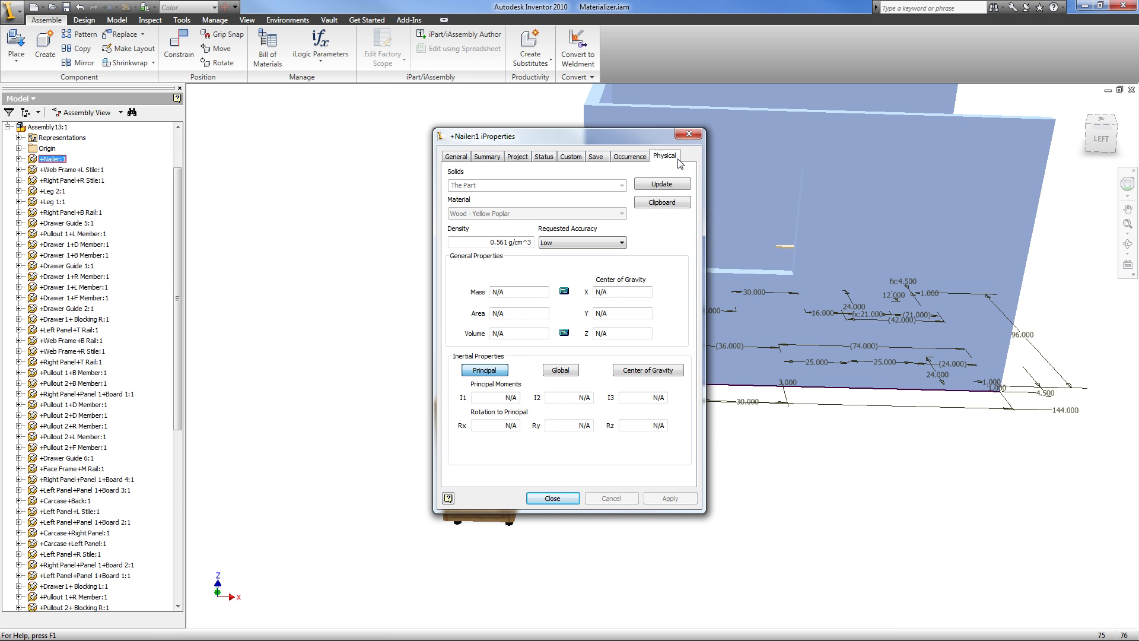
{"action": "left_click", "coordinate": [552, 498]}
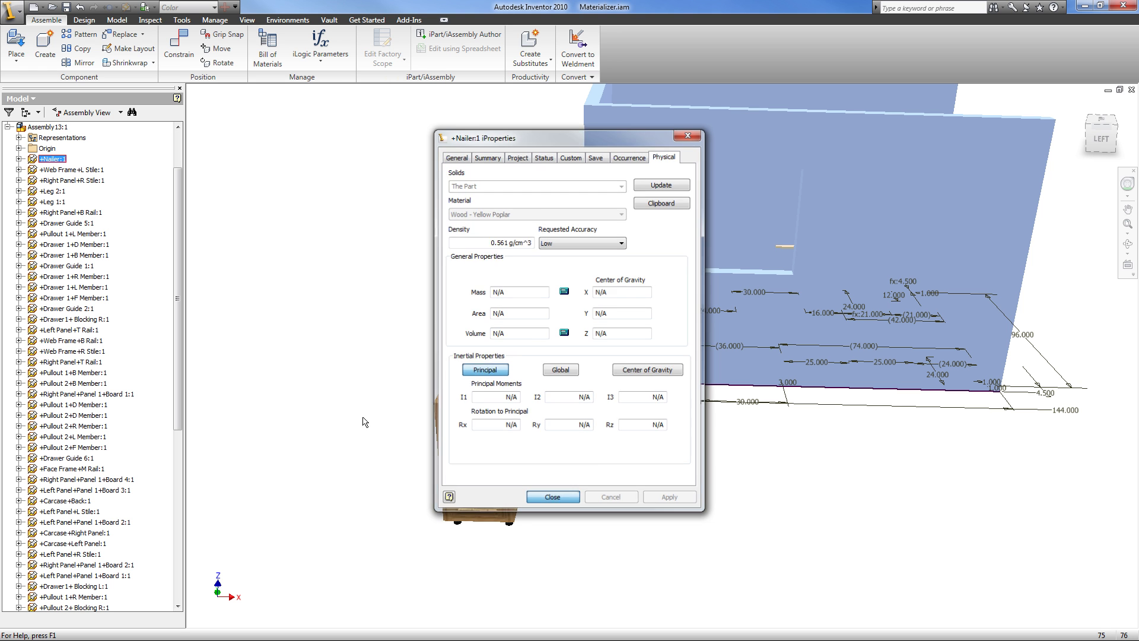
{"action": "right_click", "coordinate": [89, 351]}
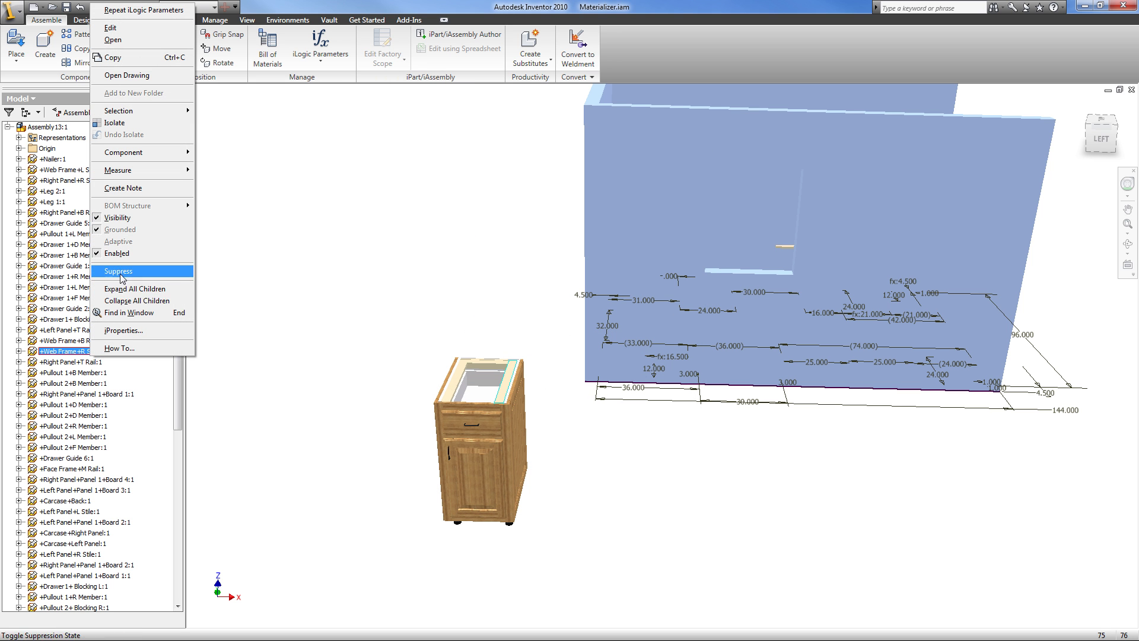
{"action": "left_click", "coordinate": [143, 330]}
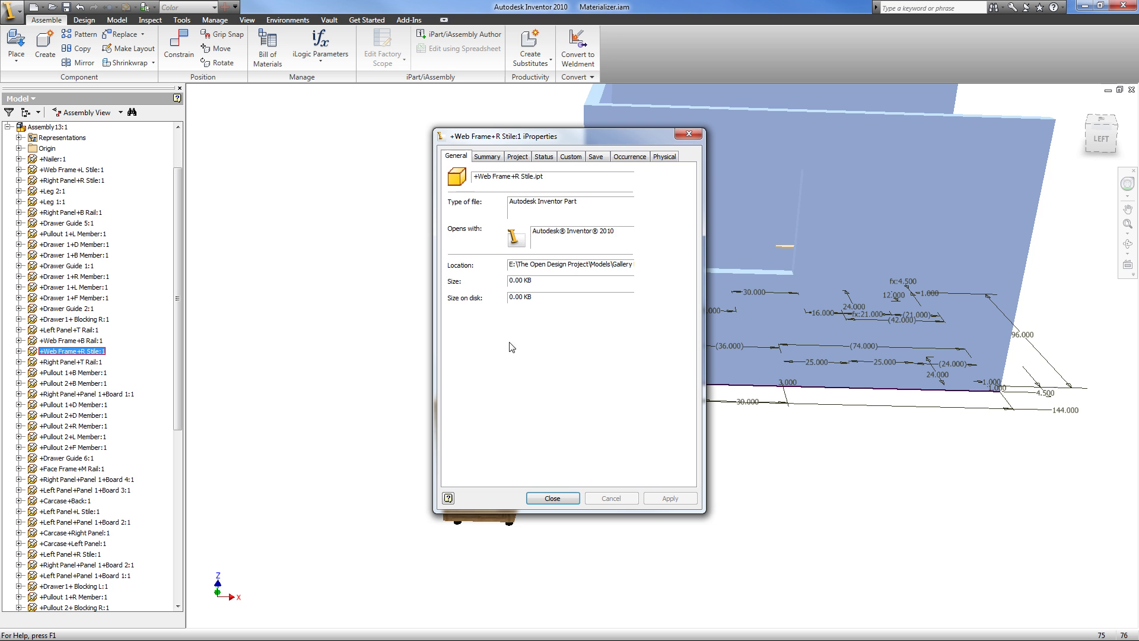
{"action": "left_click", "coordinate": [664, 156]}
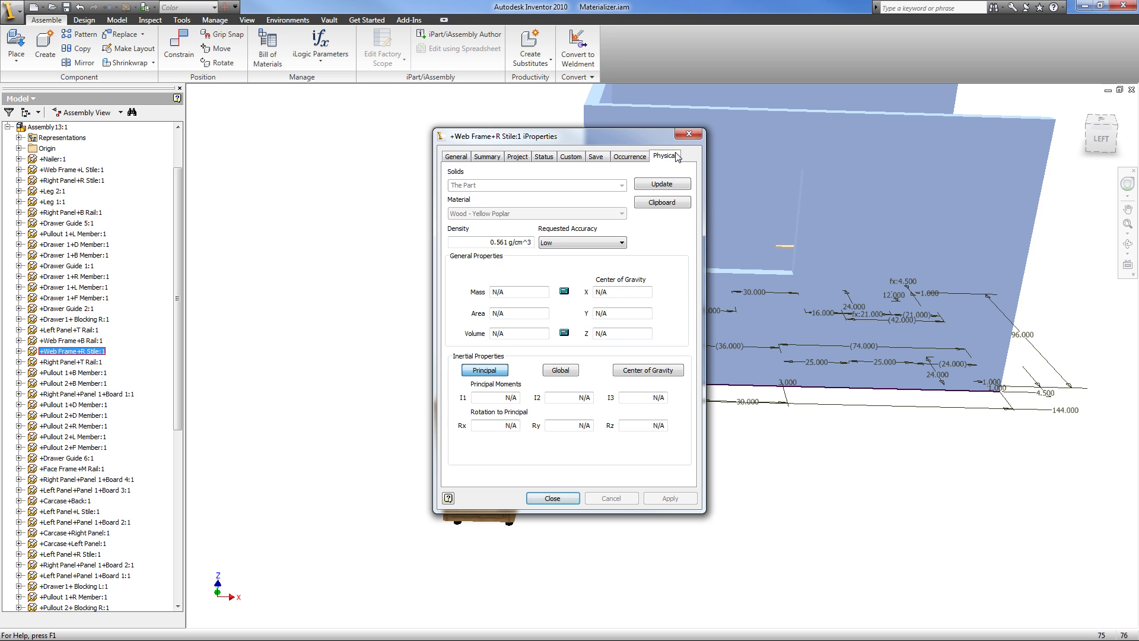
{"action": "left_click", "coordinate": [552, 498]}
{"action": "key", "text": "F6"}
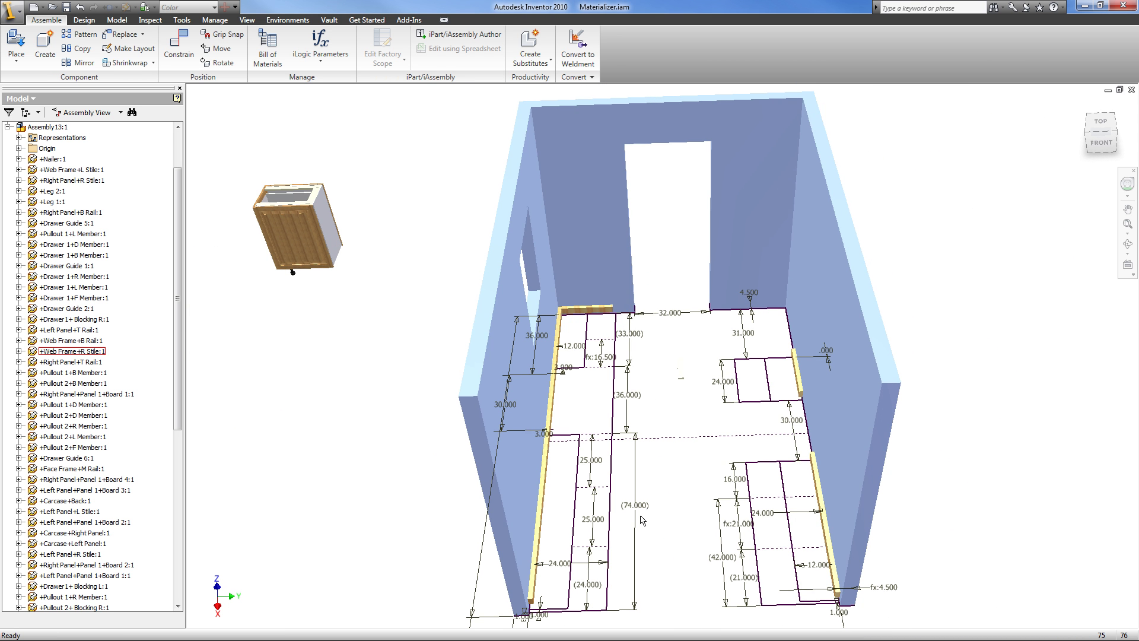
{"action": "middle_click_drag", "start_coordinate": [389, 261], "coordinate": [343, 389], "text": "shift"}
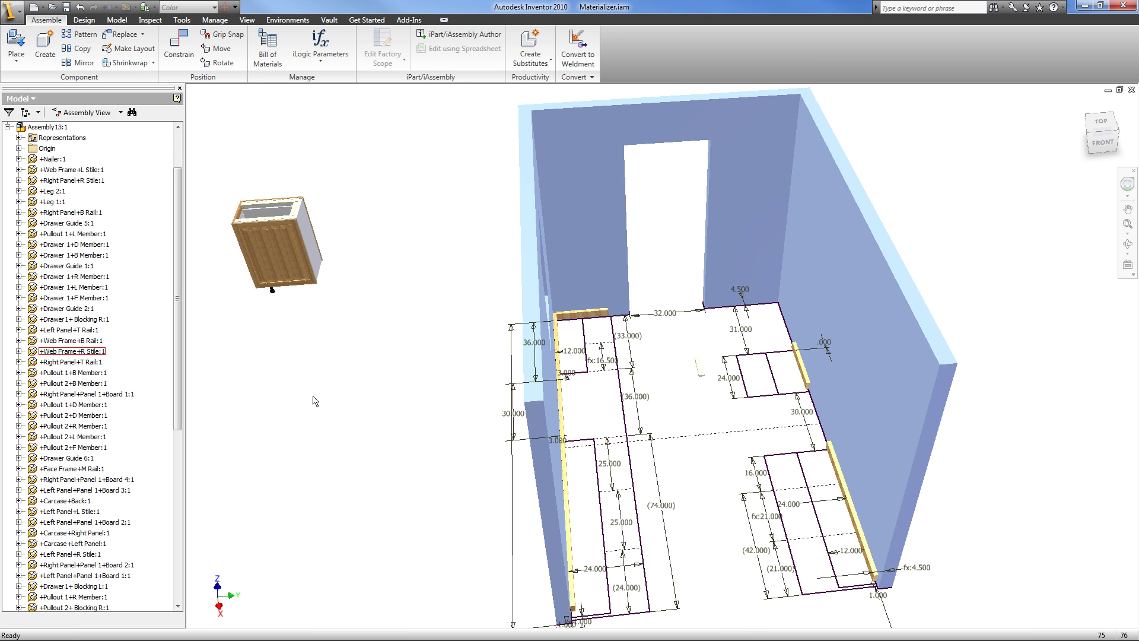
{"action": "left_click_drag", "start_coordinate": [177, 169], "coordinate": [175, 433]}
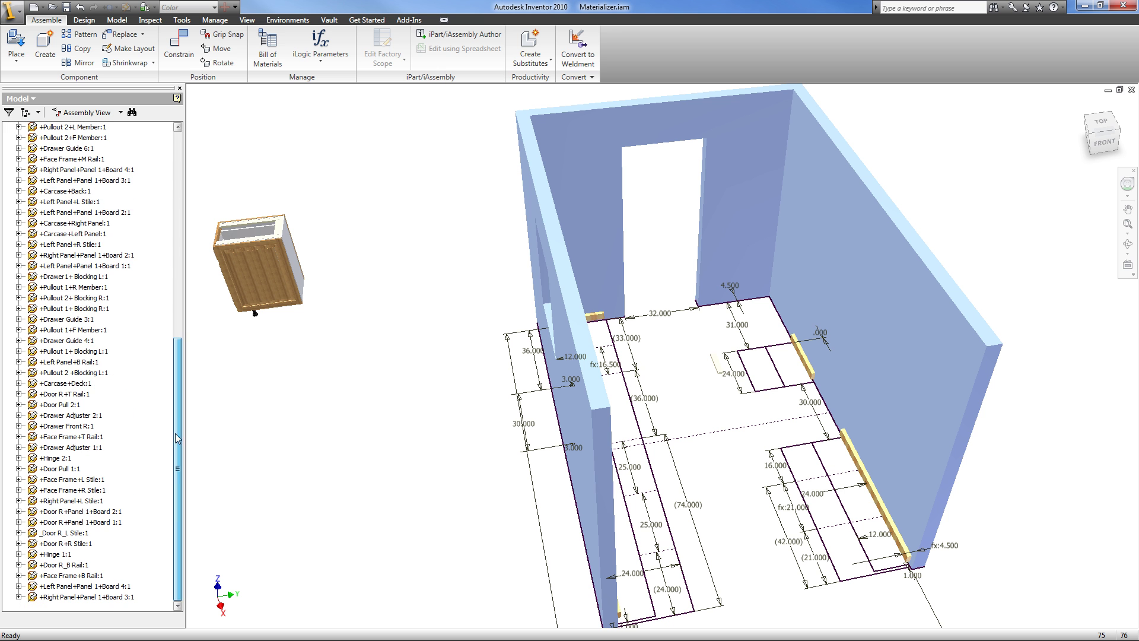
{"action": "right_click", "coordinate": [87, 375]}
{"action": "left_click", "coordinate": [145, 345]}
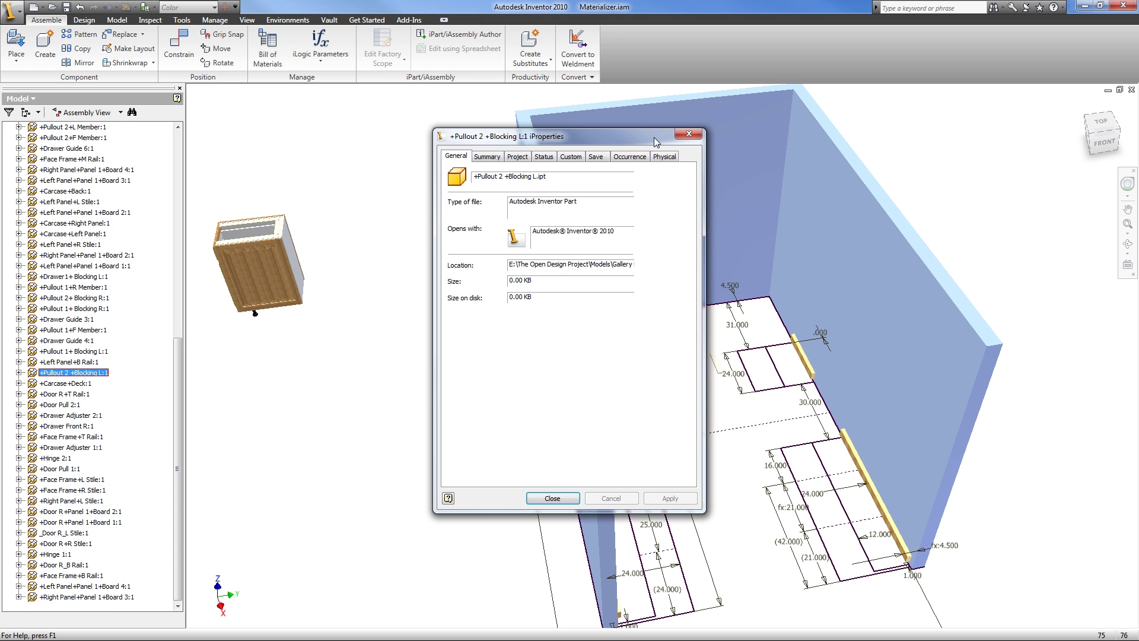
{"action": "left_click", "coordinate": [664, 157]}
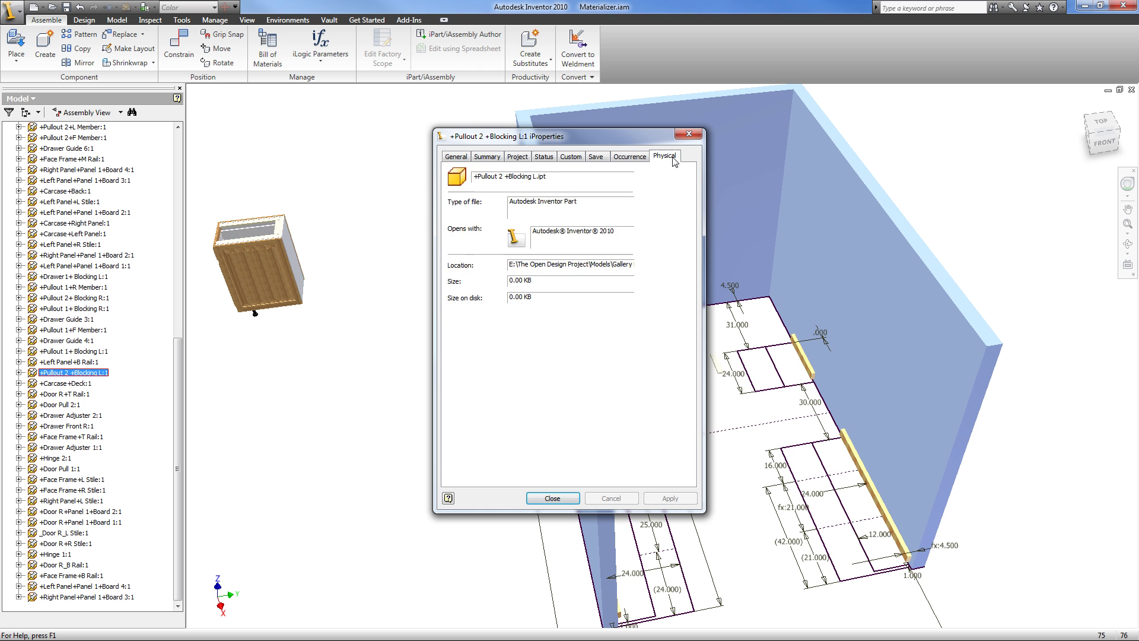
{"action": "left_click", "coordinate": [551, 499]}
{"action": "key", "text": "F6"}
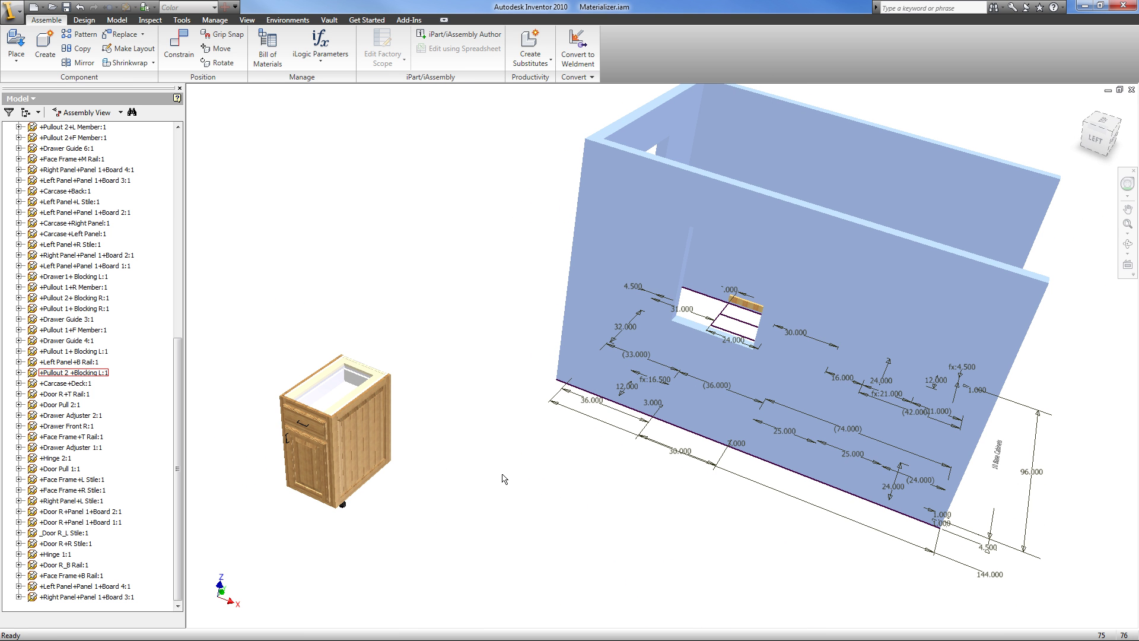
{"action": "middle_click_drag", "start_coordinate": [501, 466], "coordinate": [282, 413], "text": "shift"}
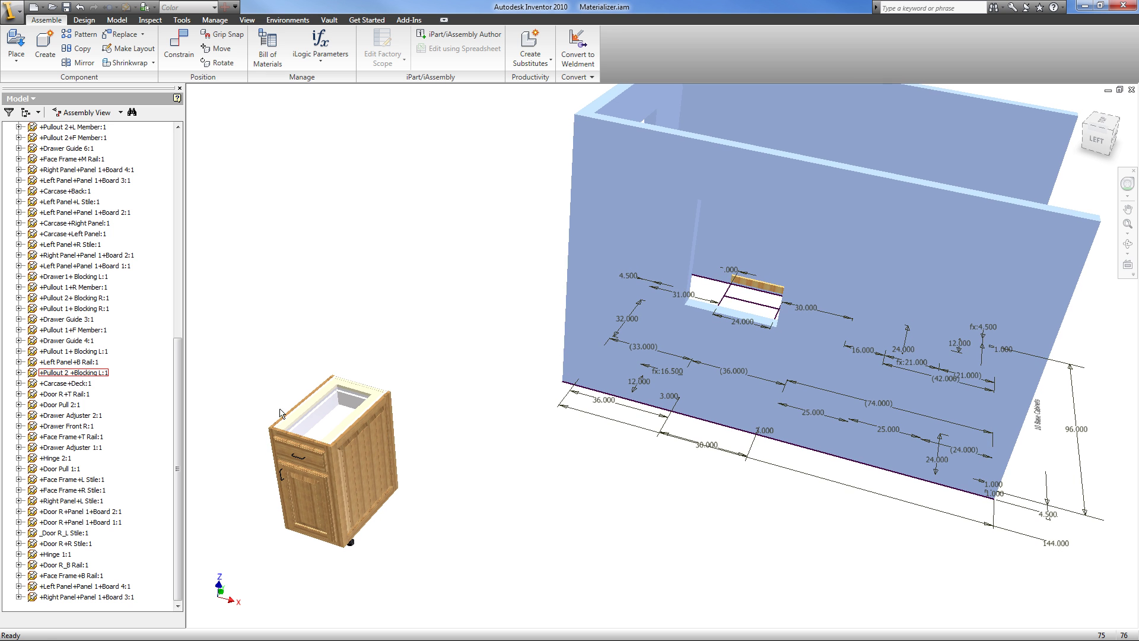
{"action": "left_click_drag", "start_coordinate": [178, 363], "coordinate": [185, 150]}
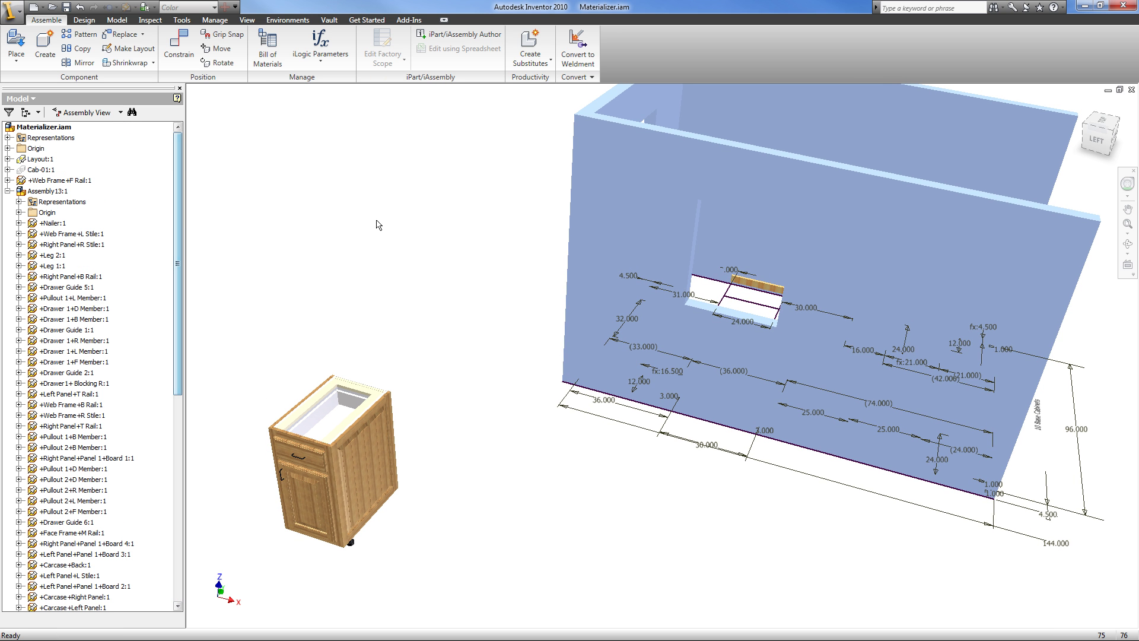
{"action": "scroll", "coordinate": [425, 455], "scroll_direction": "down", "scroll_amount": 6}
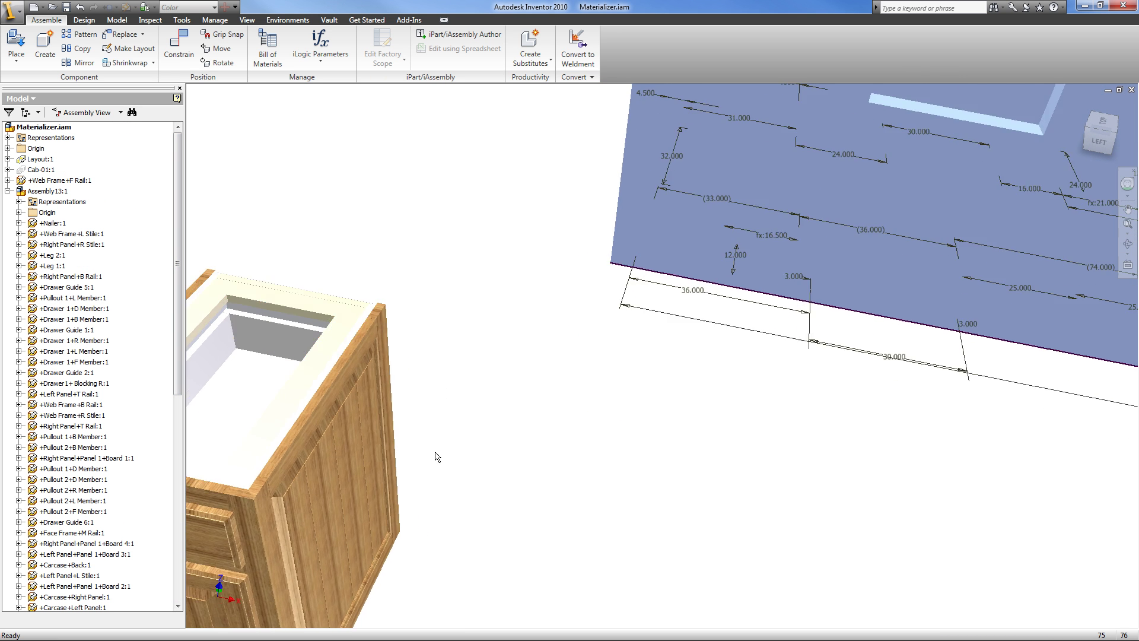
{"action": "middle_click_drag", "start_coordinate": [436, 455], "coordinate": [585, 391]}
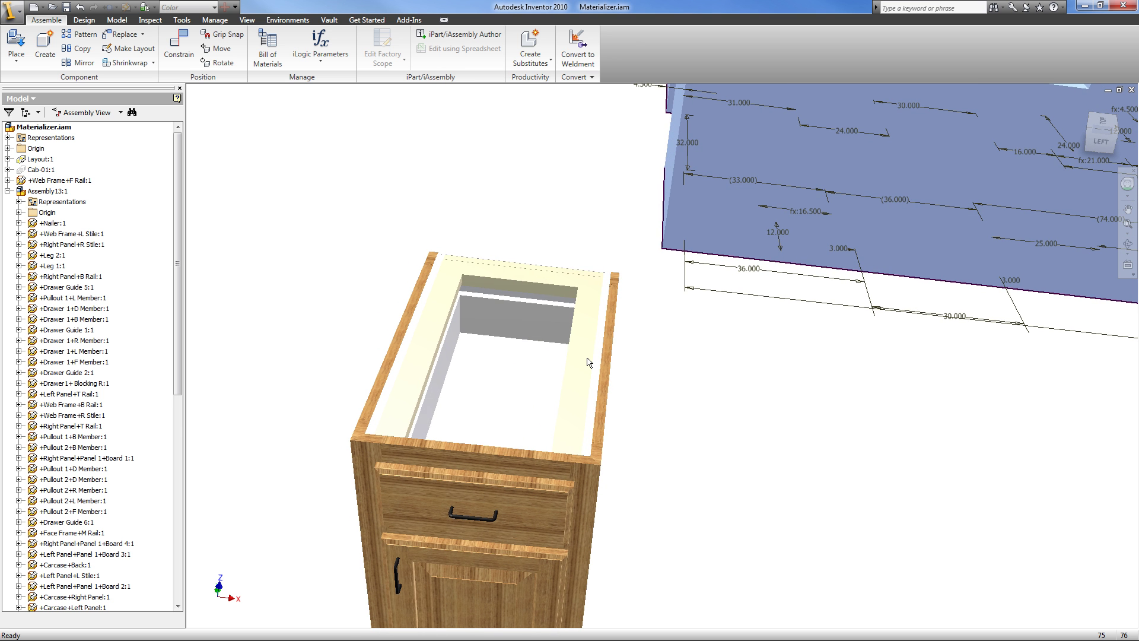
Edit the cabinet assembly and select the web frame right stile, back rail and left stile.
{"action": "left_click", "coordinate": [589, 362]}
{"action": "double_click", "coordinate": [589, 362]}
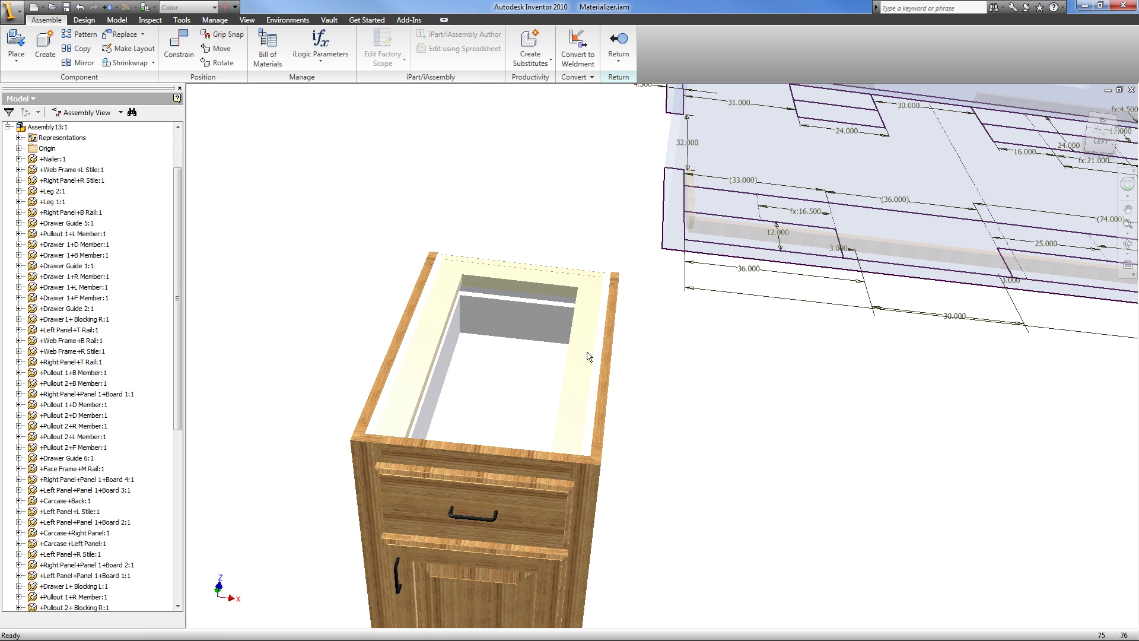
{"action": "left_click", "coordinate": [589, 356]}
{"action": "left_click", "coordinate": [550, 282], "text": "ctrl"}
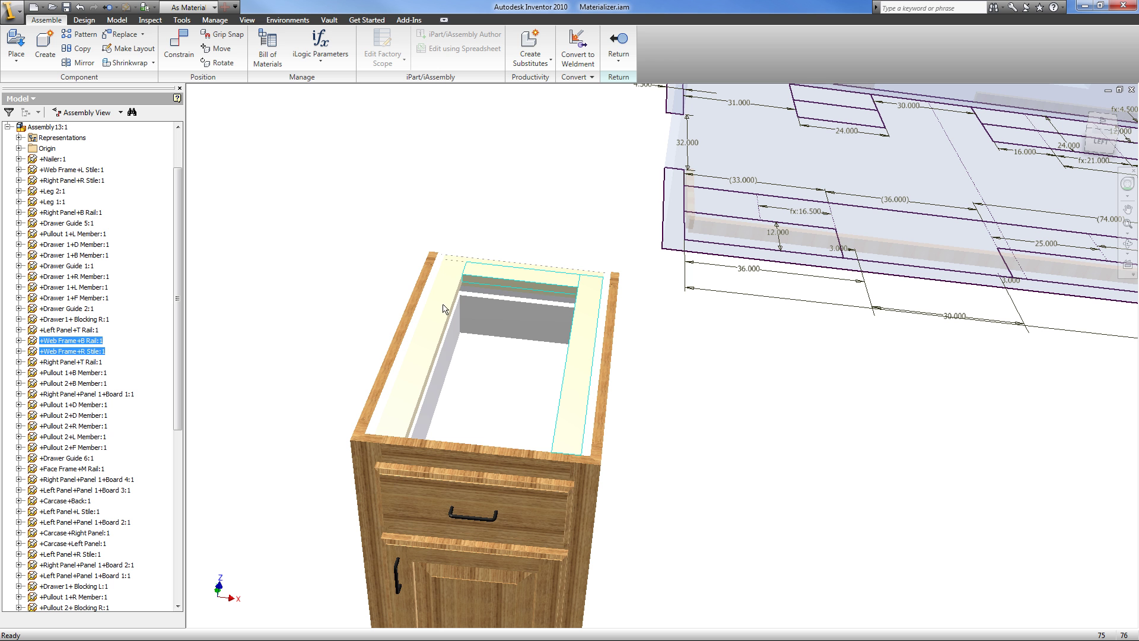
{"action": "left_click", "coordinate": [433, 329], "text": "ctrl"}
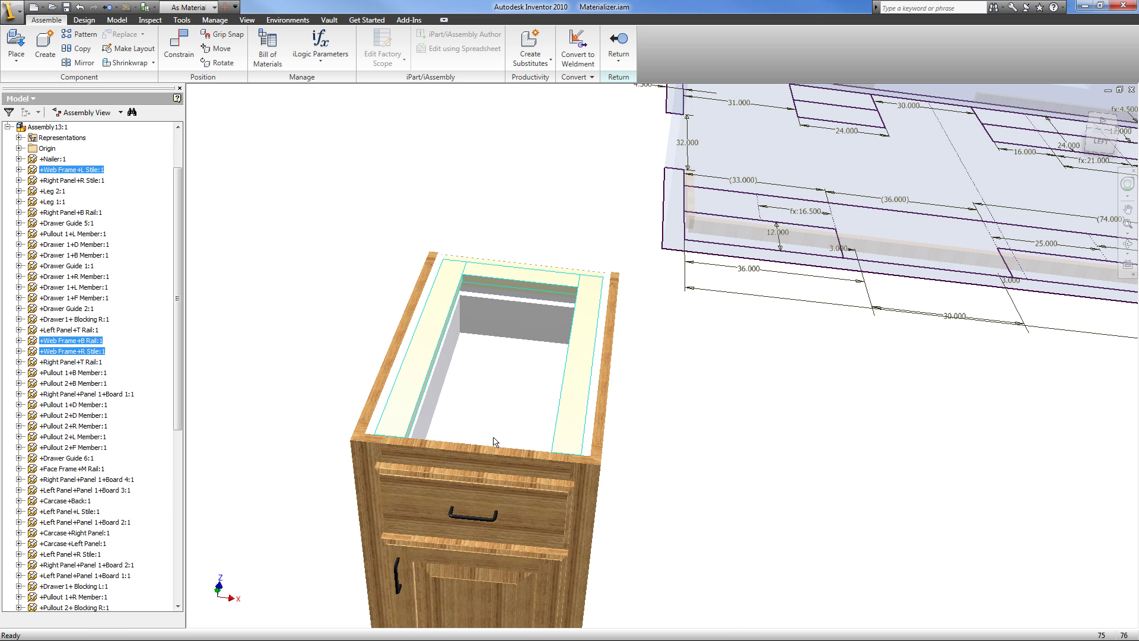
{"action": "middle_click_drag", "start_coordinate": [718, 393], "coordinate": [622, 415], "text": "shift"}
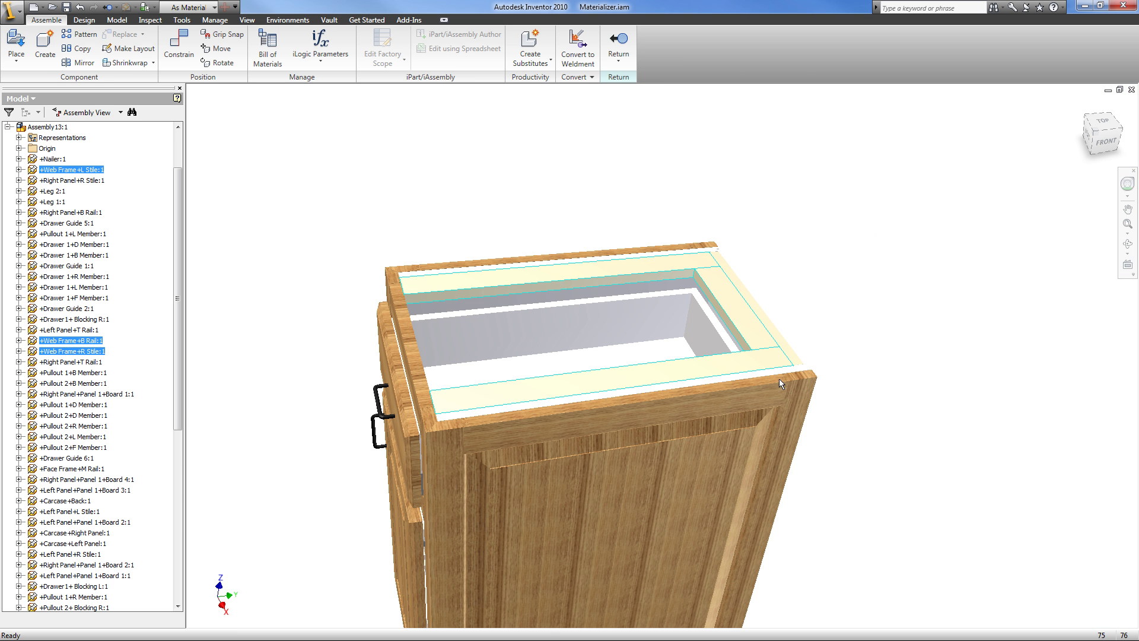
{"action": "scroll", "coordinate": [779, 379], "scroll_direction": "down", "scroll_amount": 2}
{"action": "middle_click_drag", "start_coordinate": [779, 379], "coordinate": [760, 351]}
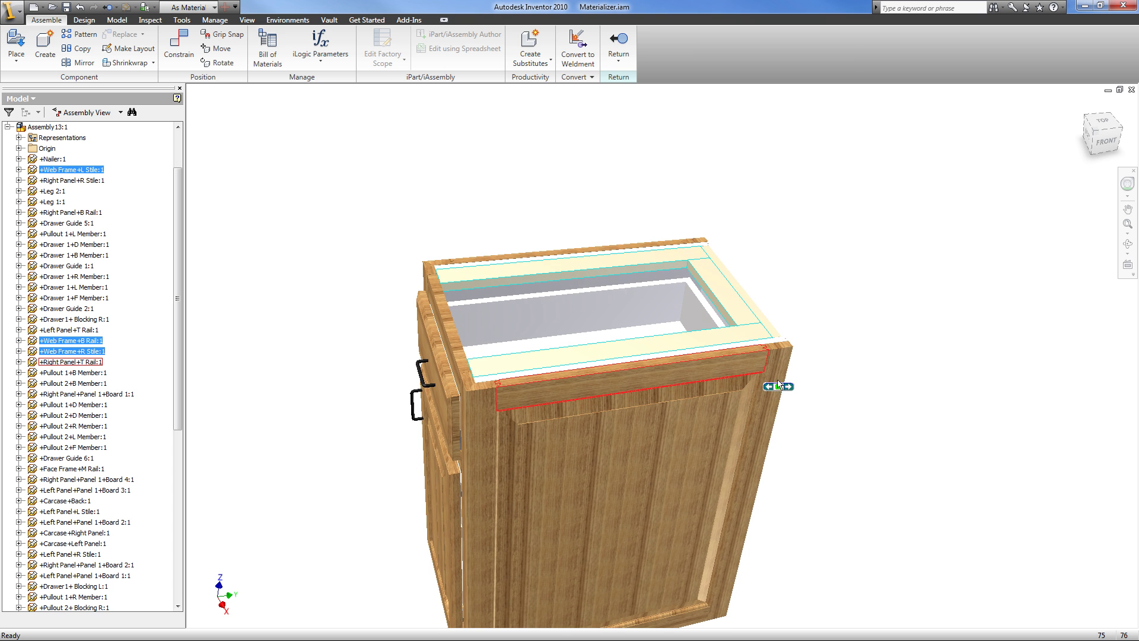
Demote the selected web frame parts into a new subassembly with the default name Assembly15.
{"action": "right_click", "coordinate": [749, 338]}
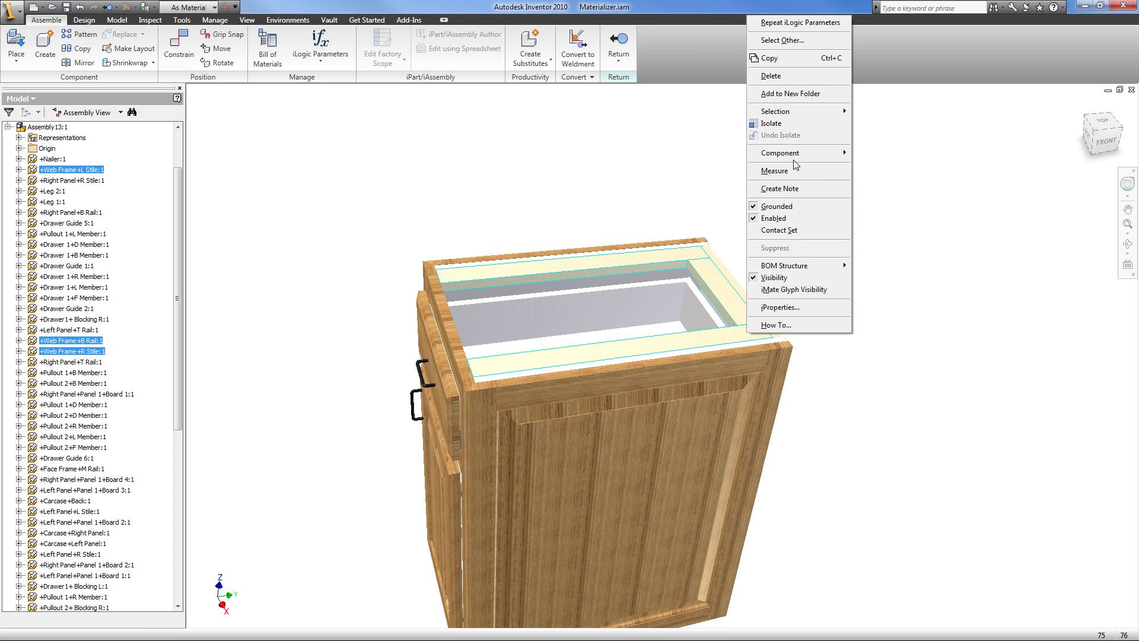
{"action": "mouse_move", "coordinate": [796, 153]}
{"action": "left_click", "coordinate": [888, 249]}
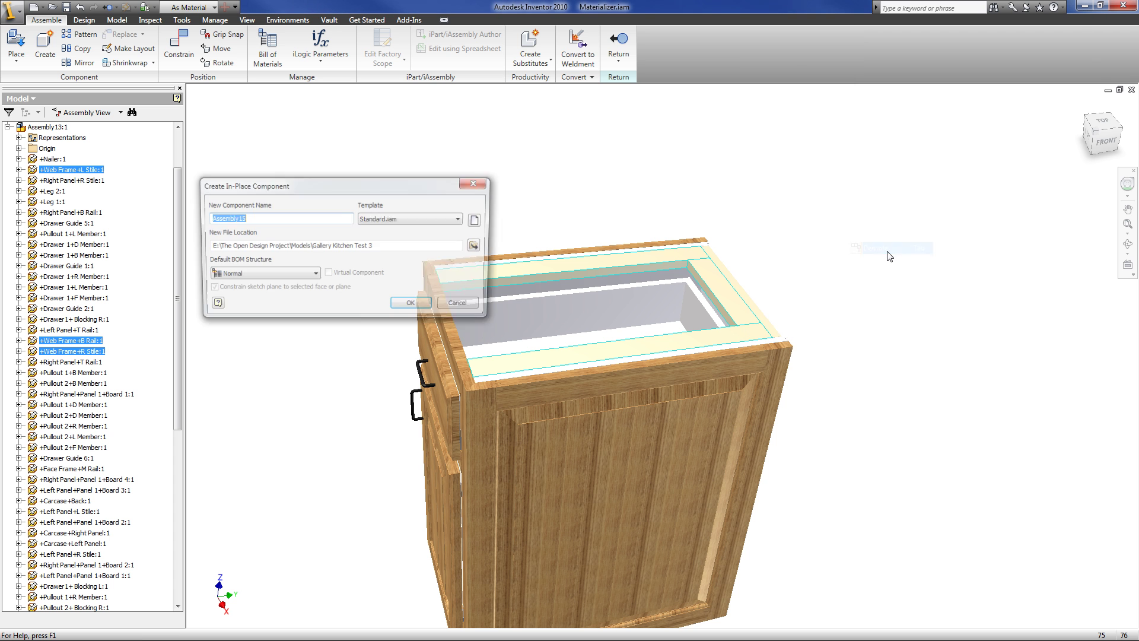
{"action": "left_click", "coordinate": [414, 306]}
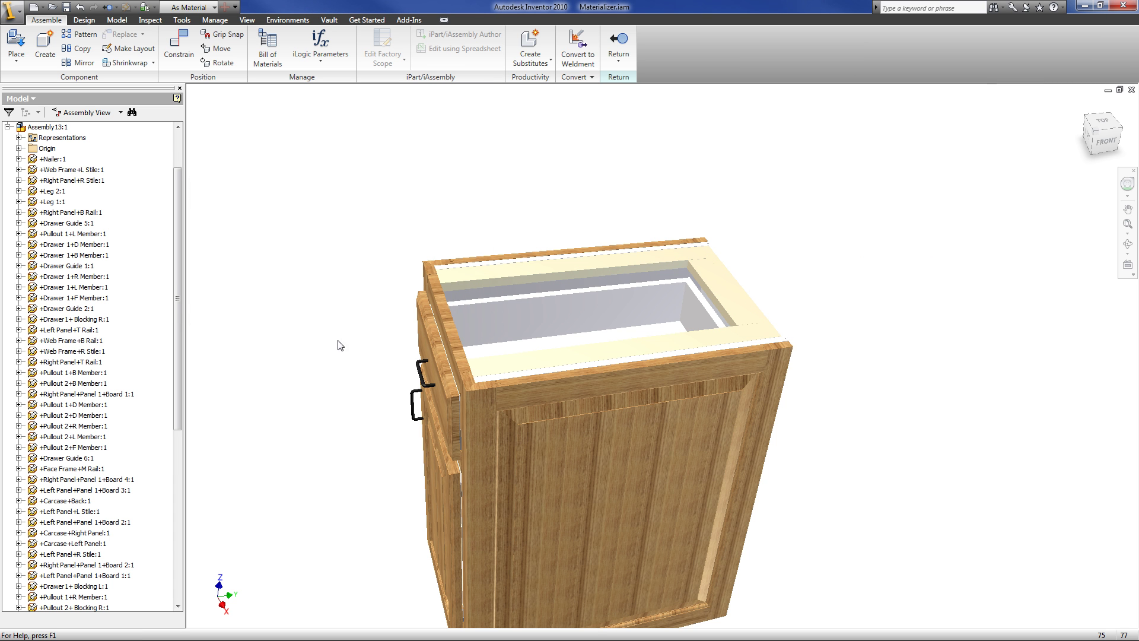
{"action": "left_click_drag", "start_coordinate": [175, 298], "coordinate": [176, 583]}
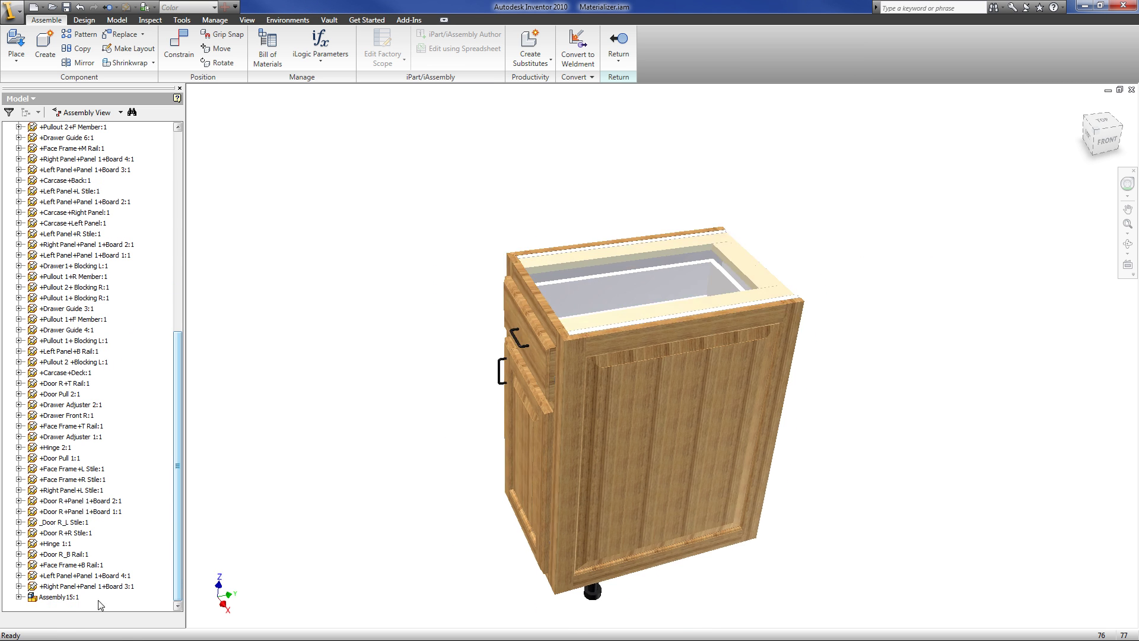
Move Assembly15:1 into Assembly13:1 just below Origin and turn off its visibility.
{"action": "left_click_drag", "start_coordinate": [52, 598], "coordinate": [87, 115]}
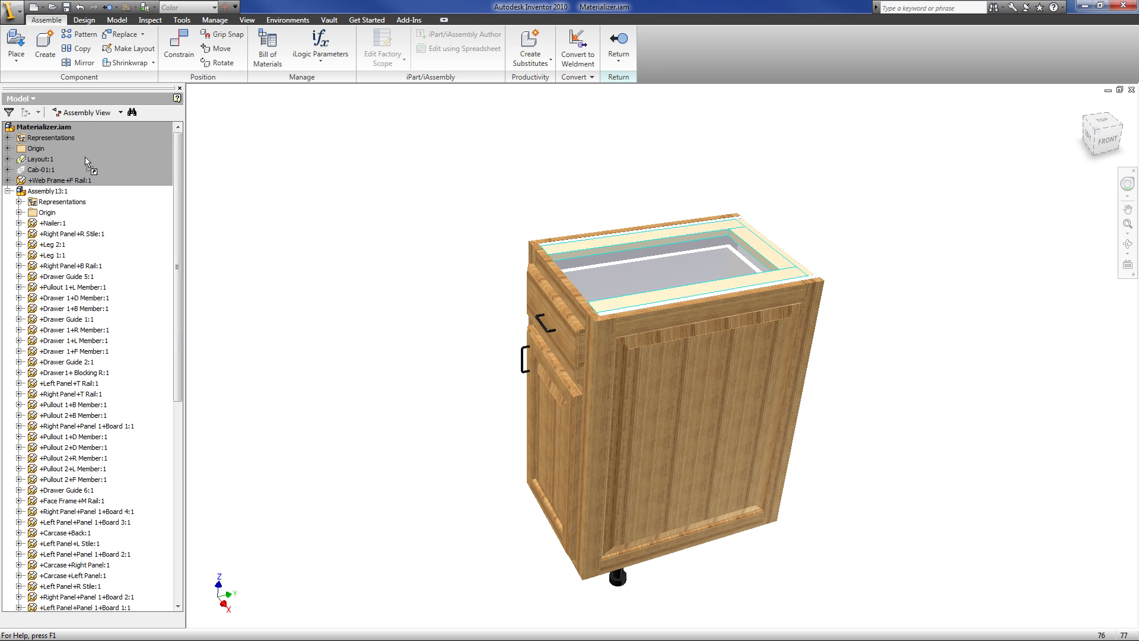
{"action": "left_click_drag", "start_coordinate": [74, 210], "coordinate": [74, 220]}
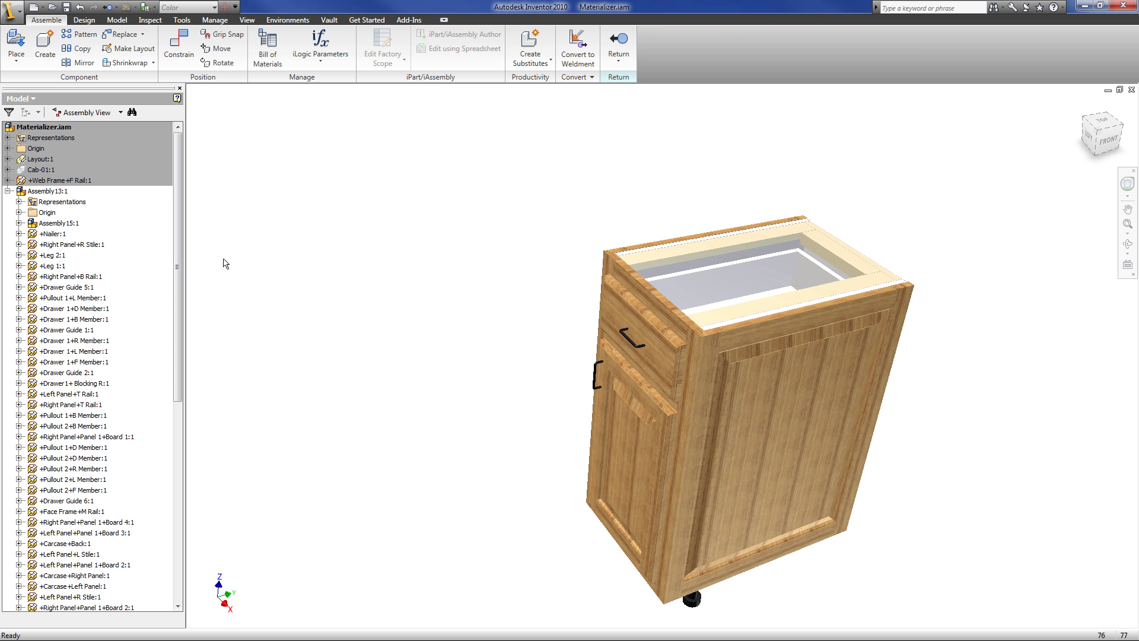
{"action": "right_click", "coordinate": [65, 223]}
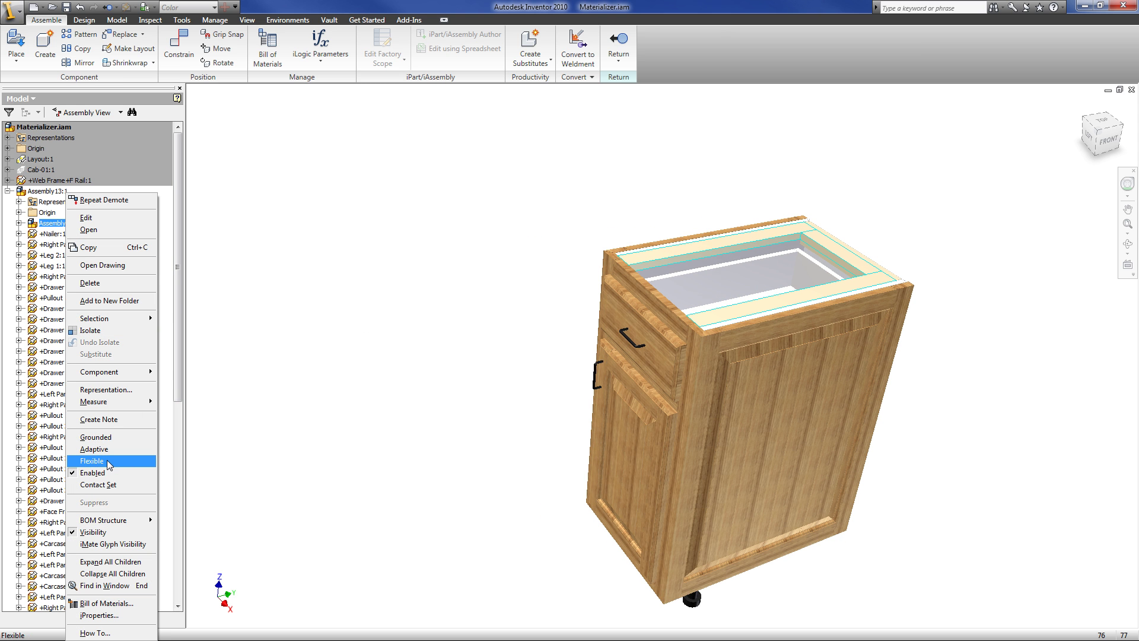
{"action": "left_click", "coordinate": [93, 532]}
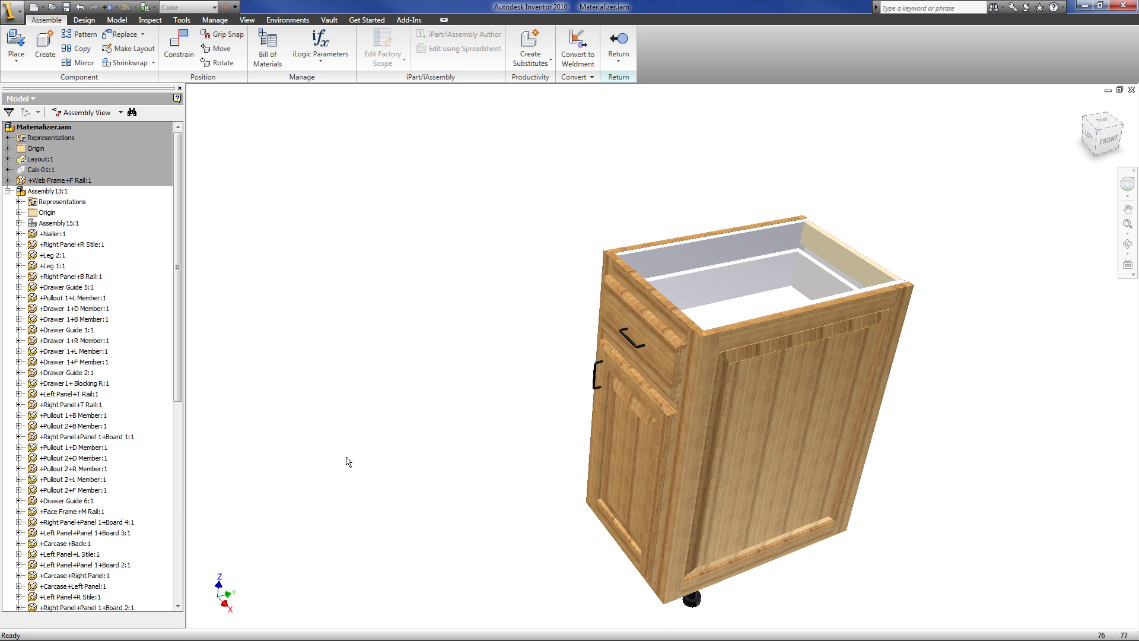
Demote the selected face frame and left panel parts into a new subassembly, Assembly17.
{"action": "scroll", "coordinate": [626, 354], "scroll_direction": "up", "scroll_amount": 2}
{"action": "middle_click_drag", "start_coordinate": [619, 342], "coordinate": [805, 280], "text": "shift"}
{"action": "scroll", "coordinate": [808, 265], "scroll_direction": "up", "scroll_amount": 2}
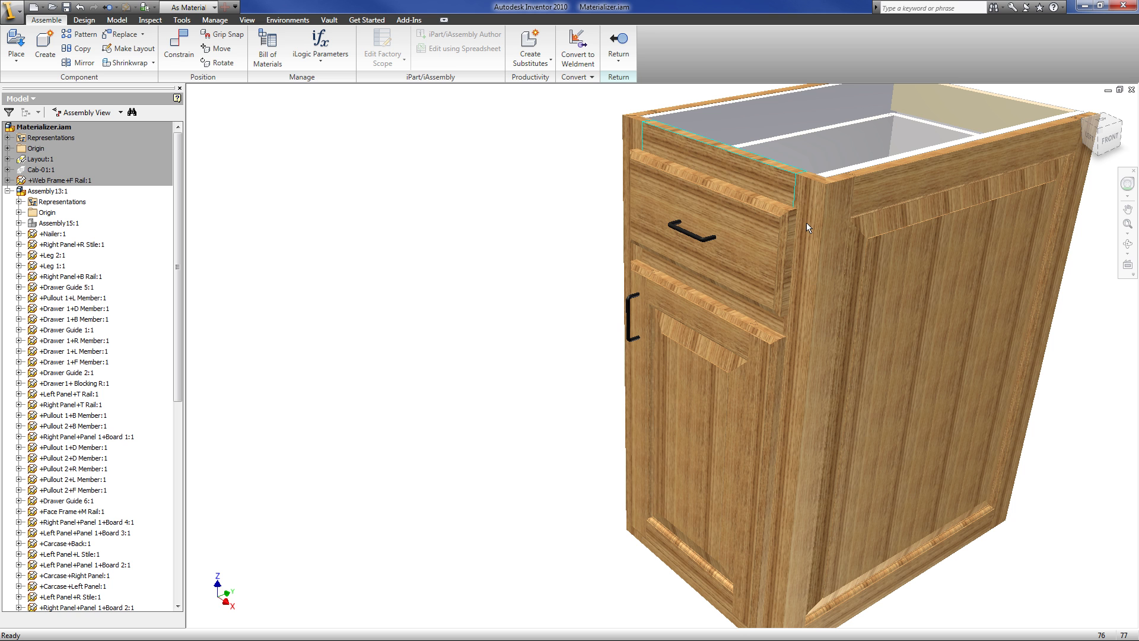
{"action": "left_click", "coordinate": [747, 313]}
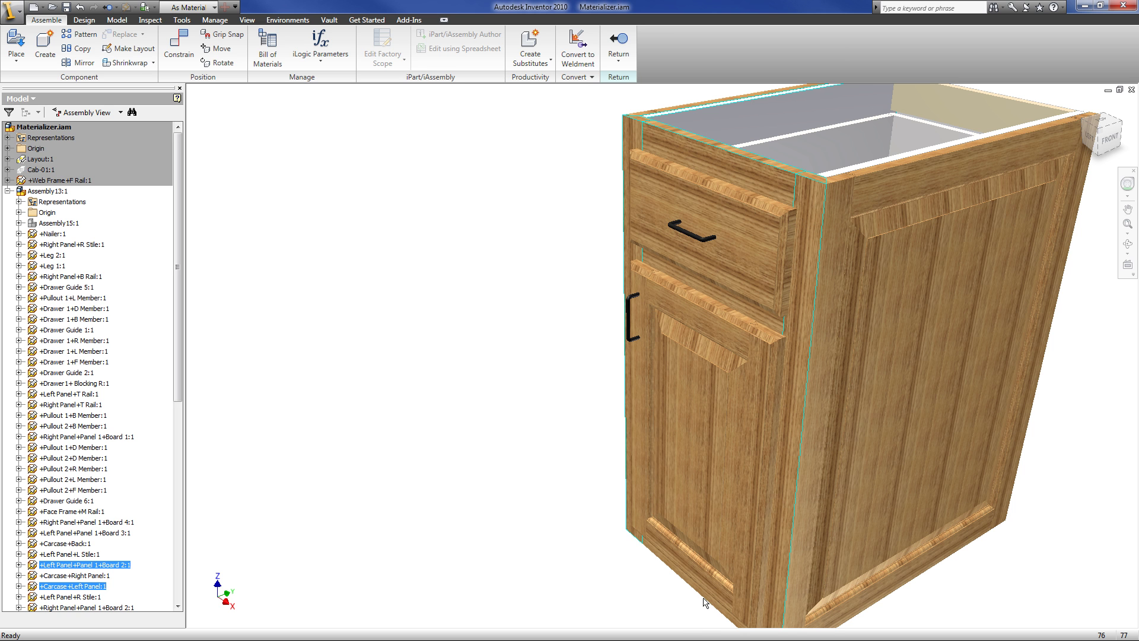
{"action": "right_click", "coordinate": [414, 426]}
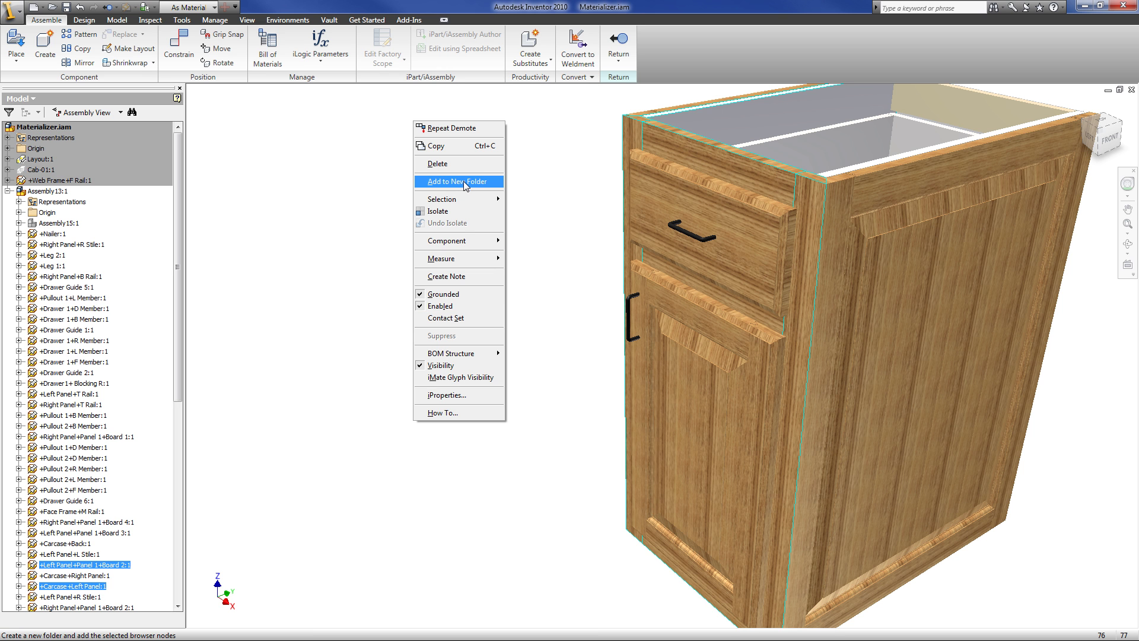
{"action": "mouse_move", "coordinate": [463, 240]}
{"action": "left_click", "coordinate": [550, 337]}
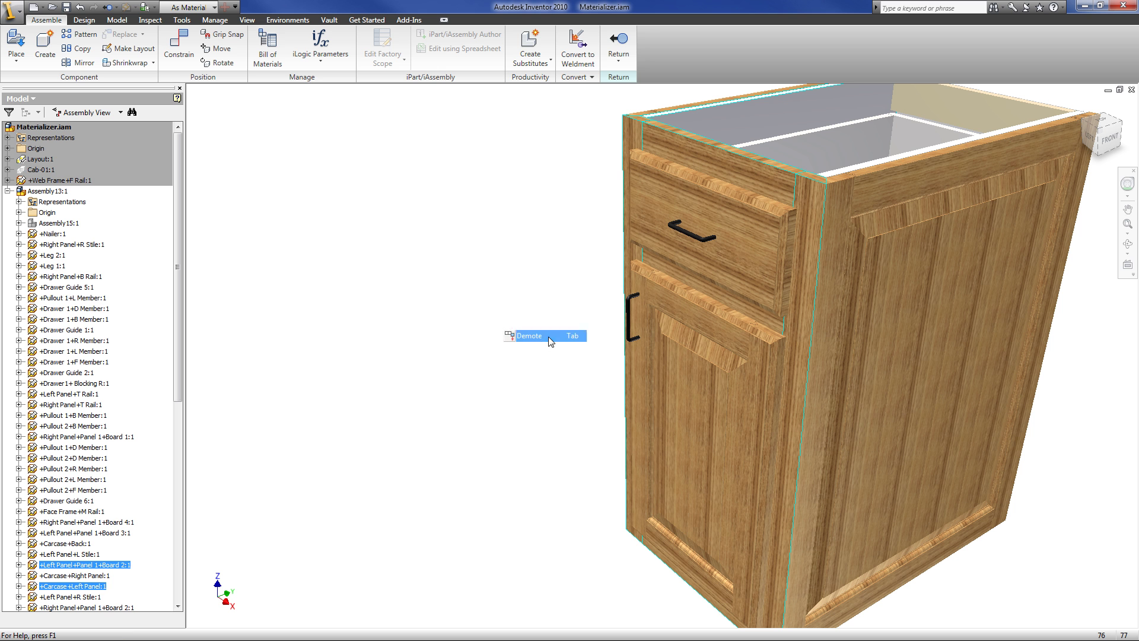
{"action": "left_click", "coordinate": [429, 306]}
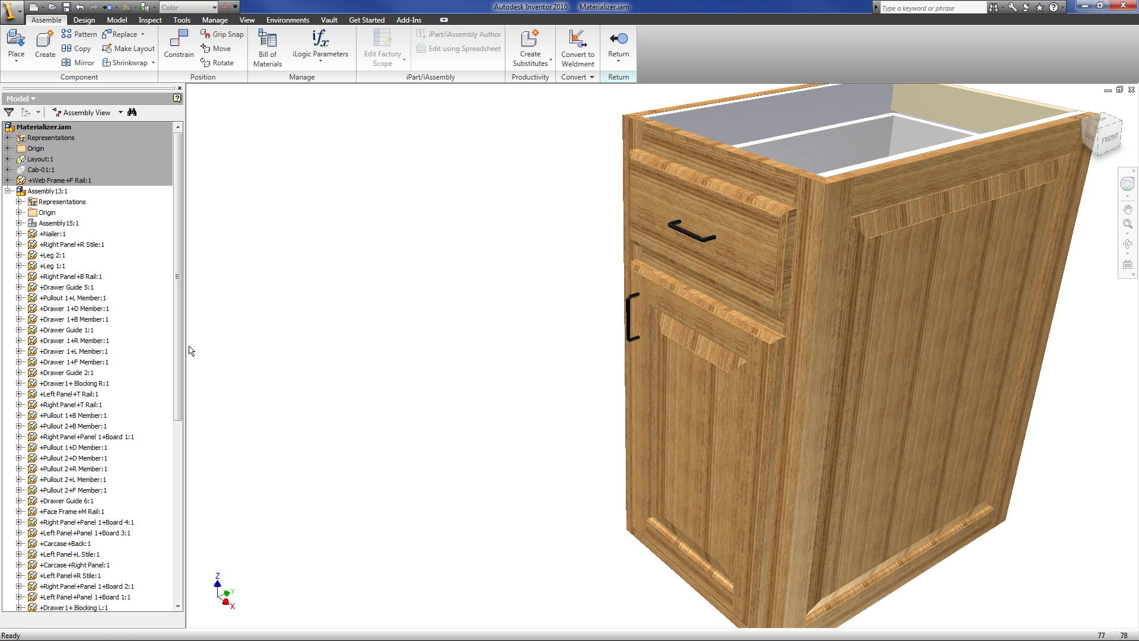
Move Assembly17:1 into Assembly13 below Assembly15 and turn off its visibility.
{"action": "left_click_drag", "start_coordinate": [179, 352], "coordinate": [181, 559]}
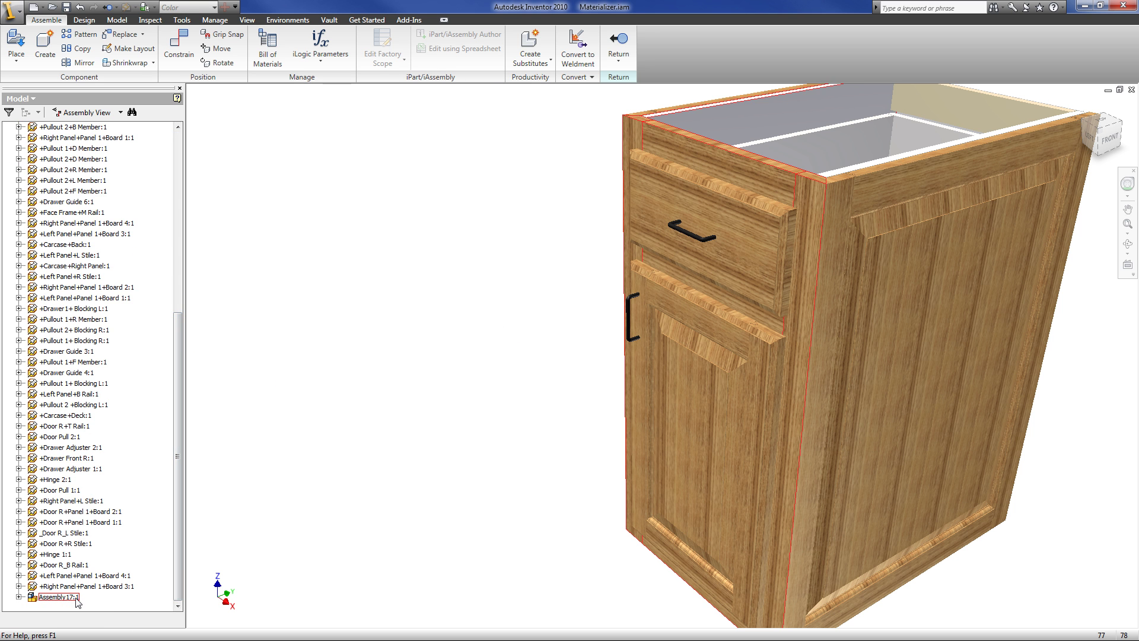
{"action": "mouse_move", "coordinate": [77, 601]}
{"action": "left_mouse_down"}
{"action": "mouse_move", "coordinate": [132, 169]}
{"action": "mouse_move", "coordinate": [118, 107]}
{"action": "mouse_move", "coordinate": [110, 144]}
{"action": "left_mouse_up"}
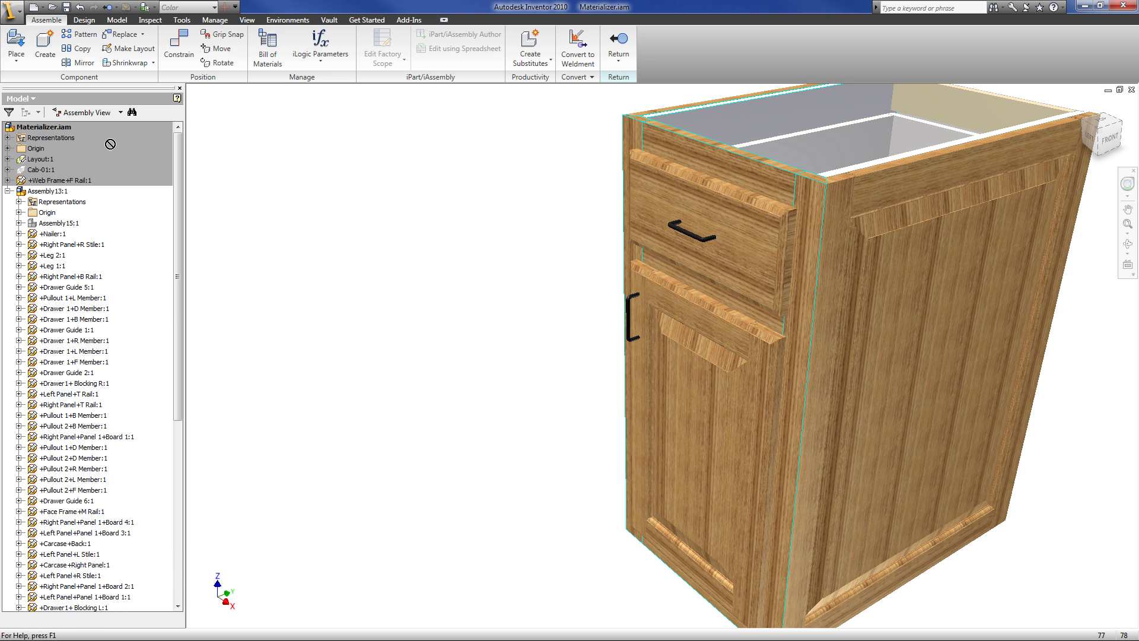
{"action": "left_click_drag", "start_coordinate": [89, 202], "coordinate": [72, 229]}
{"action": "right_click", "coordinate": [52, 234]}
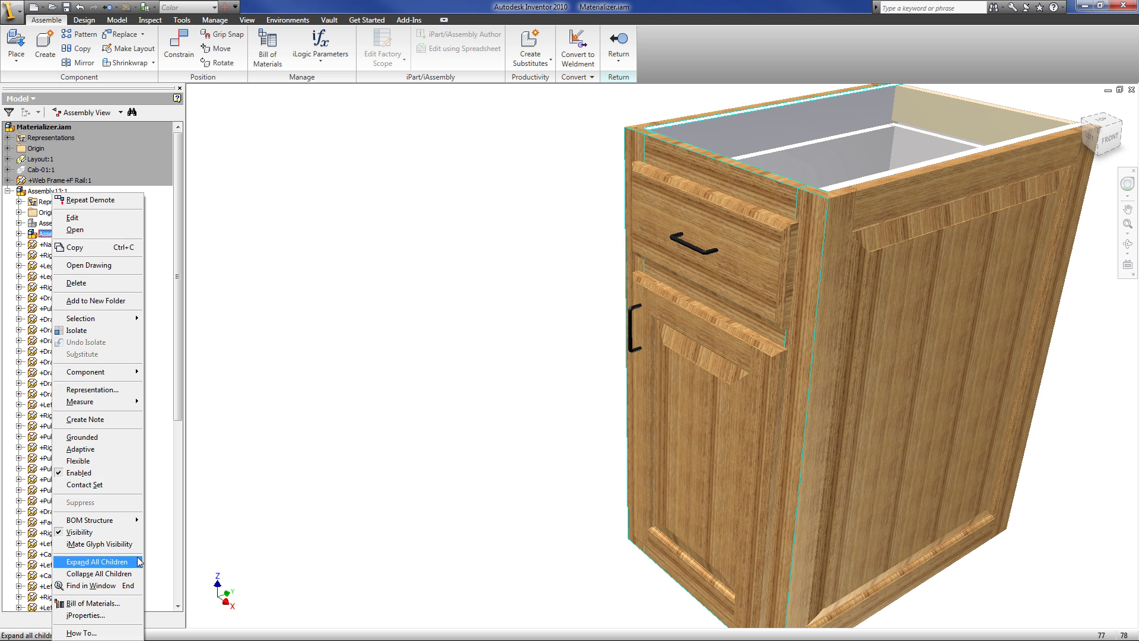
{"action": "left_click", "coordinate": [98, 533]}
{"action": "key", "text": "F6"}
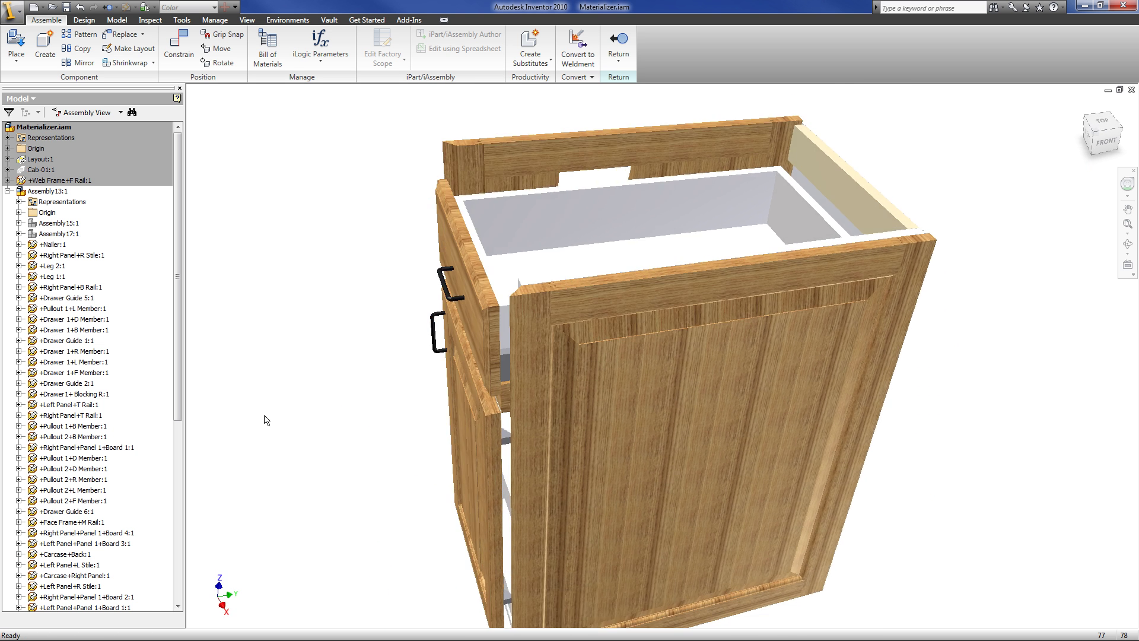
Step back through earlier views and move +Left Panel+Panel 1+Board 2:1 out of Assembly17 into Assembly13.
{"action": "key", "text": "F5"}
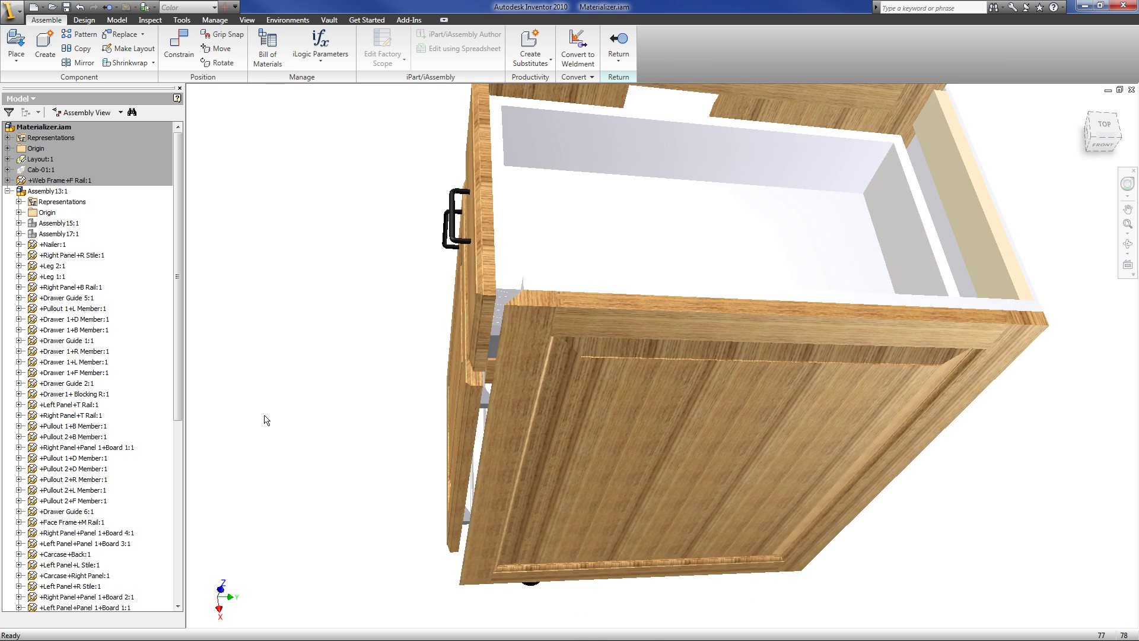
{"action": "key", "text": "F5"}
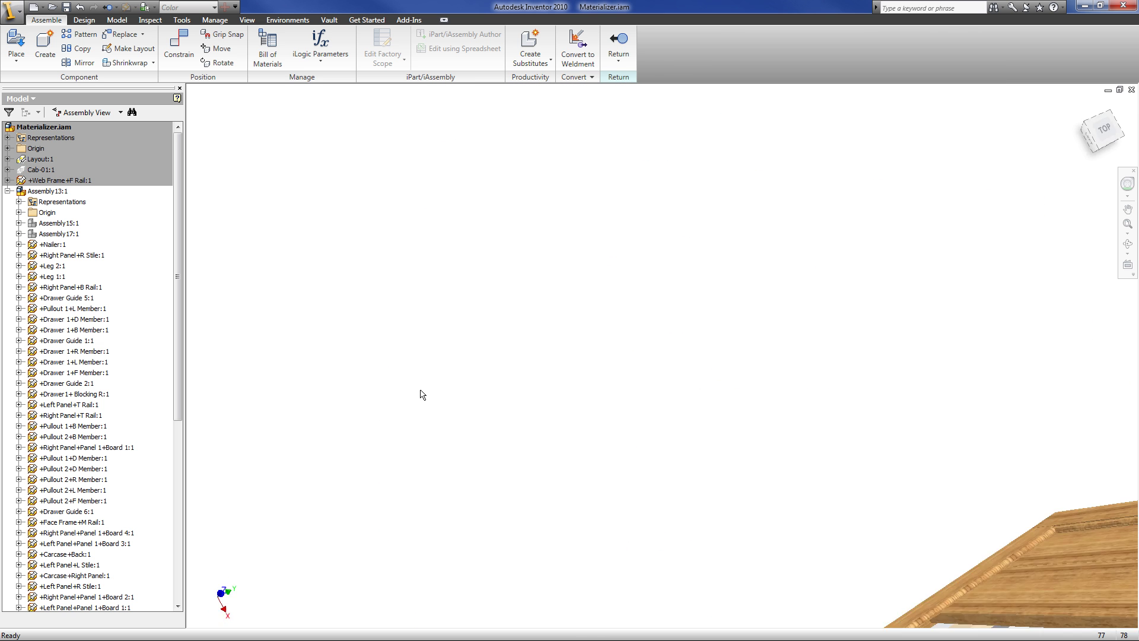
{"action": "key", "text": "F5"}
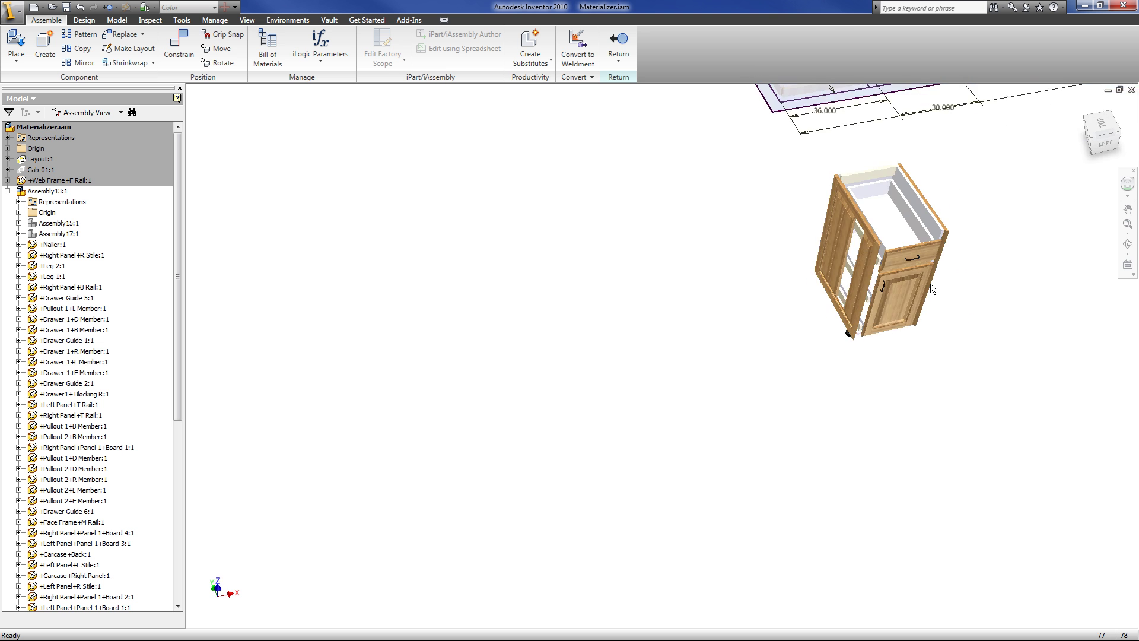
{"action": "key", "text": "F5"}
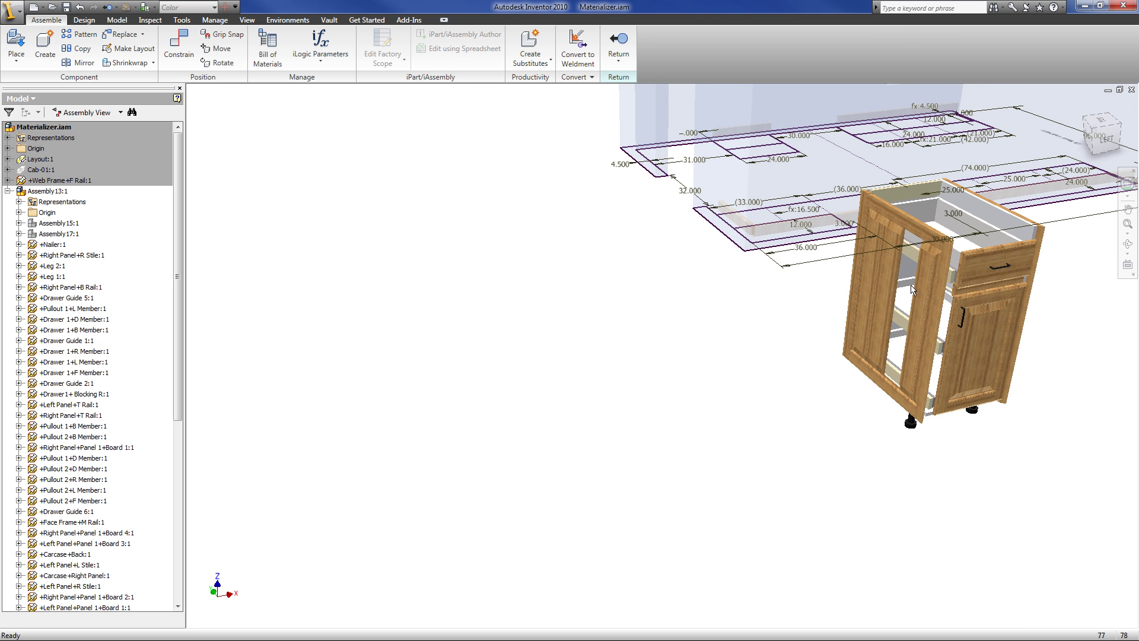
{"action": "key", "text": "F5"}
{"action": "left_click", "coordinate": [19, 234]}
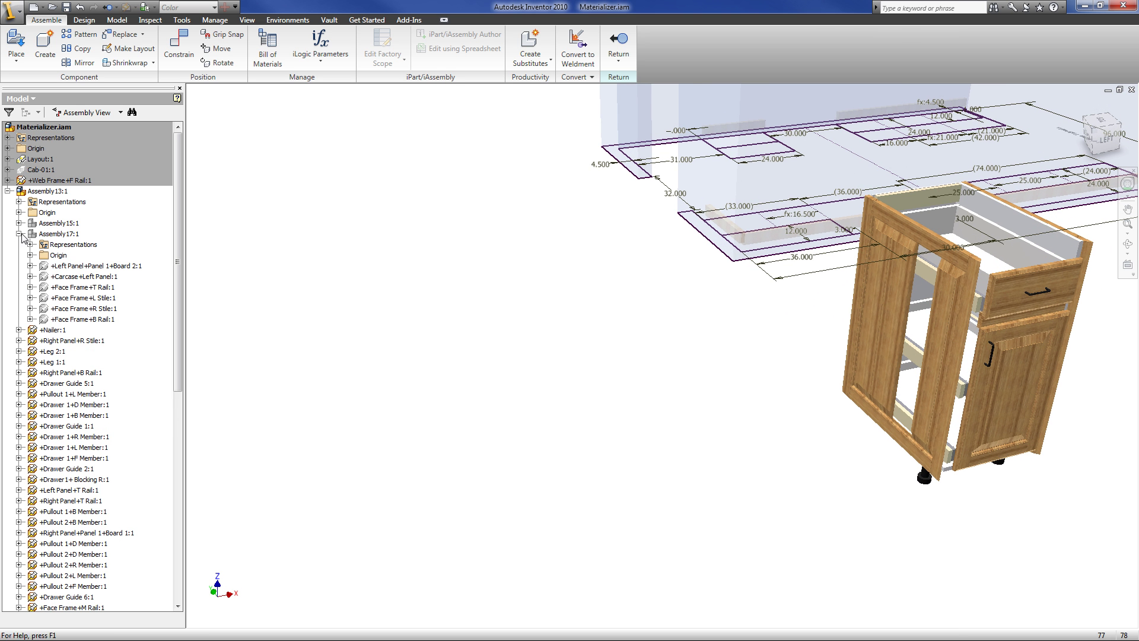
{"action": "right_click", "coordinate": [79, 271]}
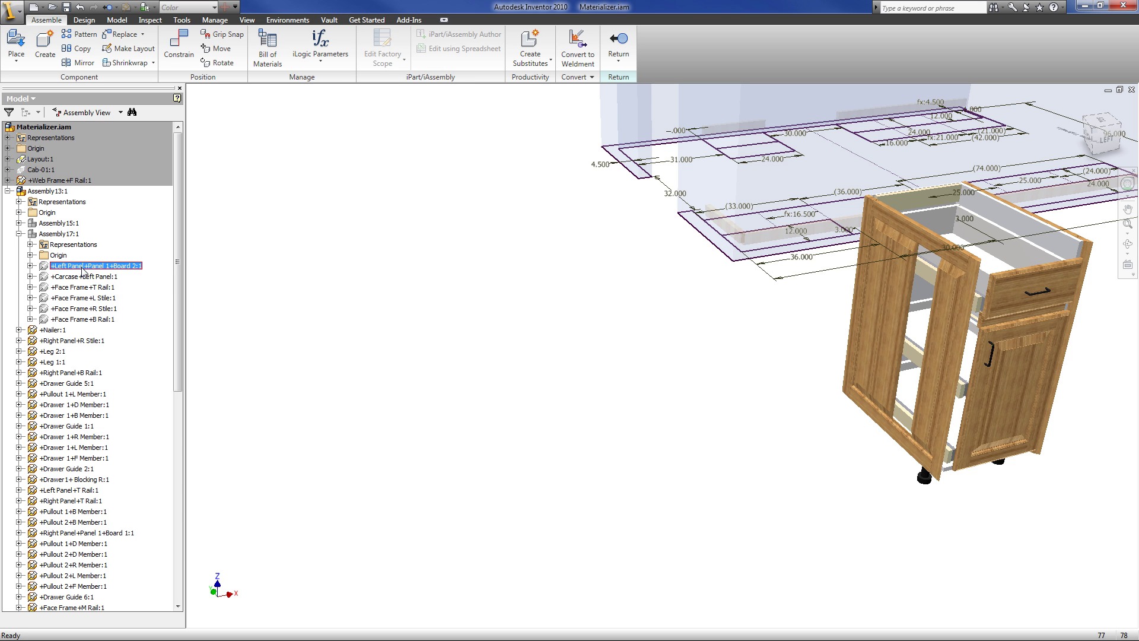
{"action": "left_click_drag", "start_coordinate": [105, 262], "coordinate": [95, 328]}
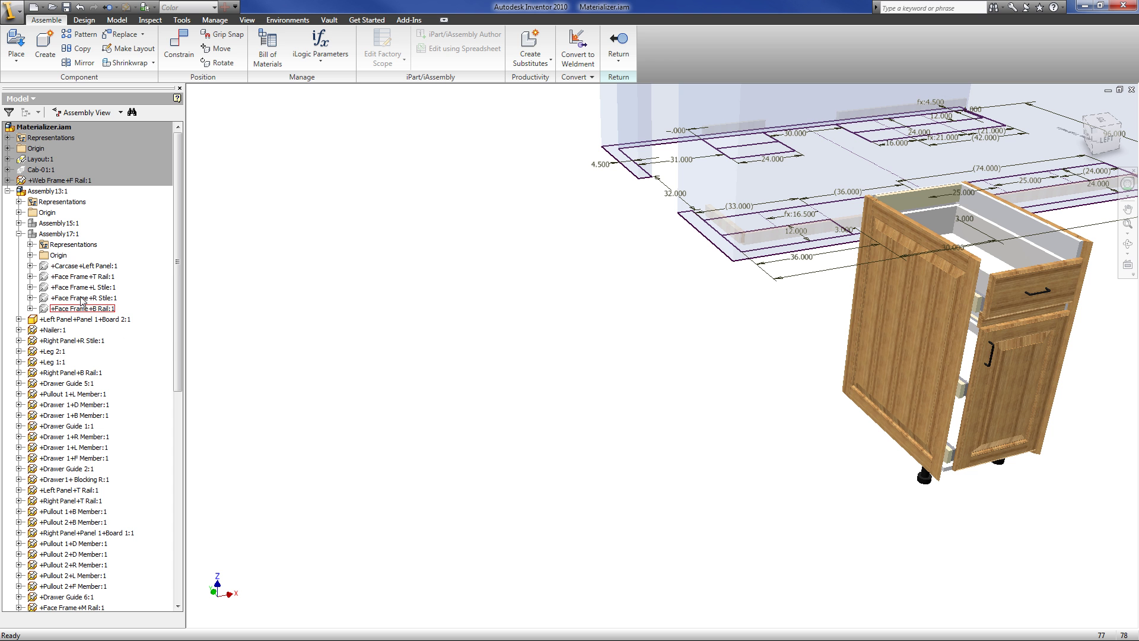
Collapse Assembly17 and ground the +Left Panel+Panel 1+Board 2:1 board.
{"action": "left_click", "coordinate": [19, 234]}
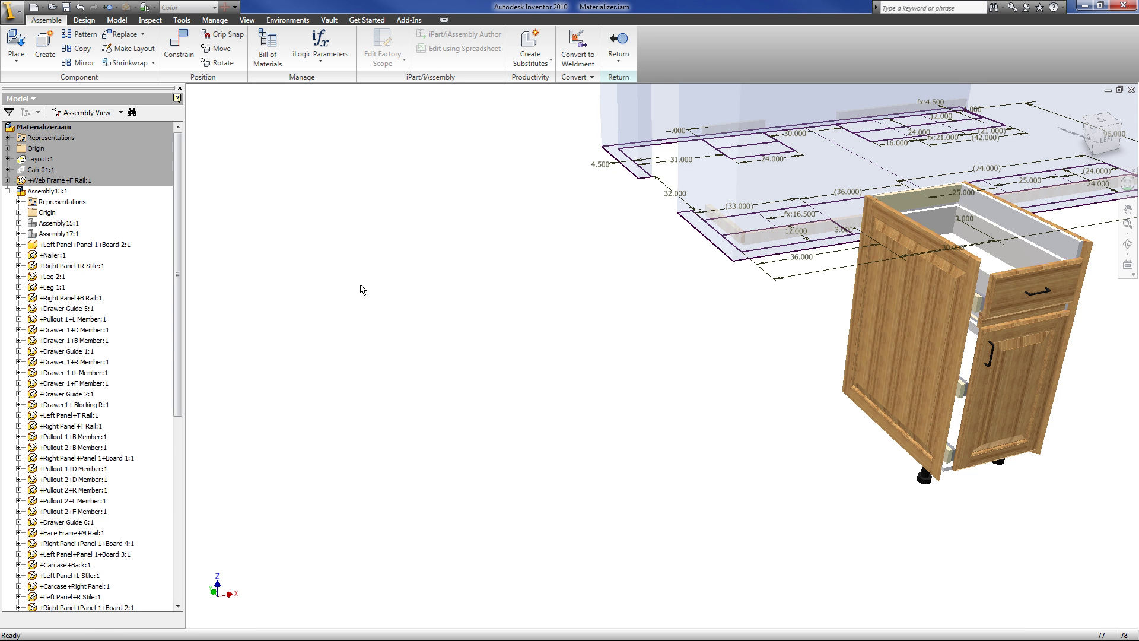
{"action": "right_click", "coordinate": [87, 244]}
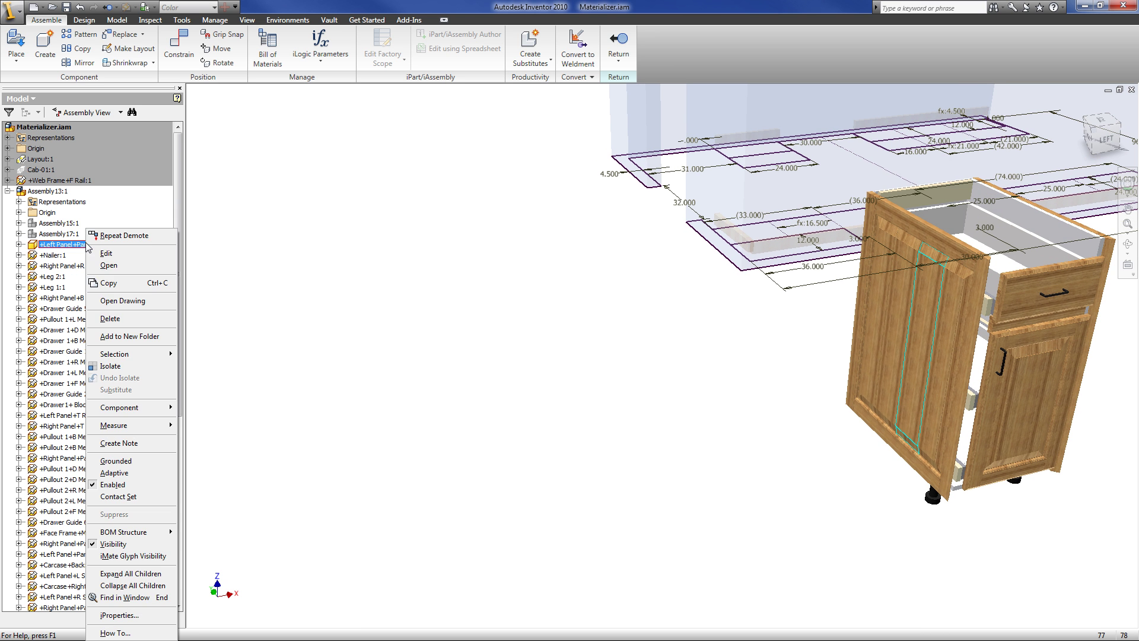
{"action": "left_click", "coordinate": [158, 461]}
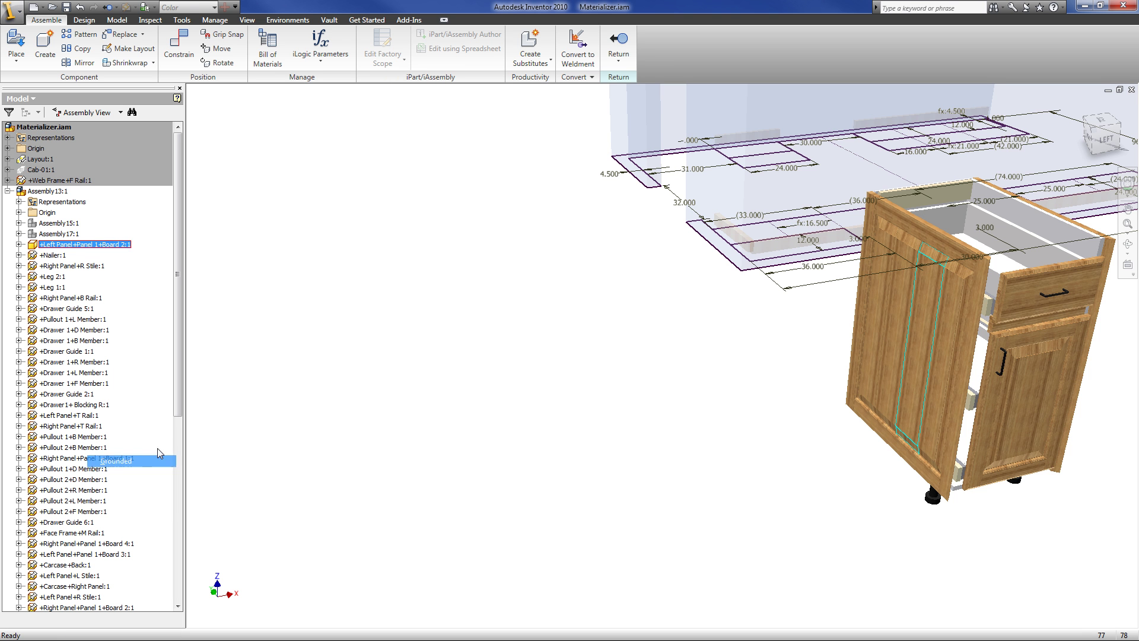